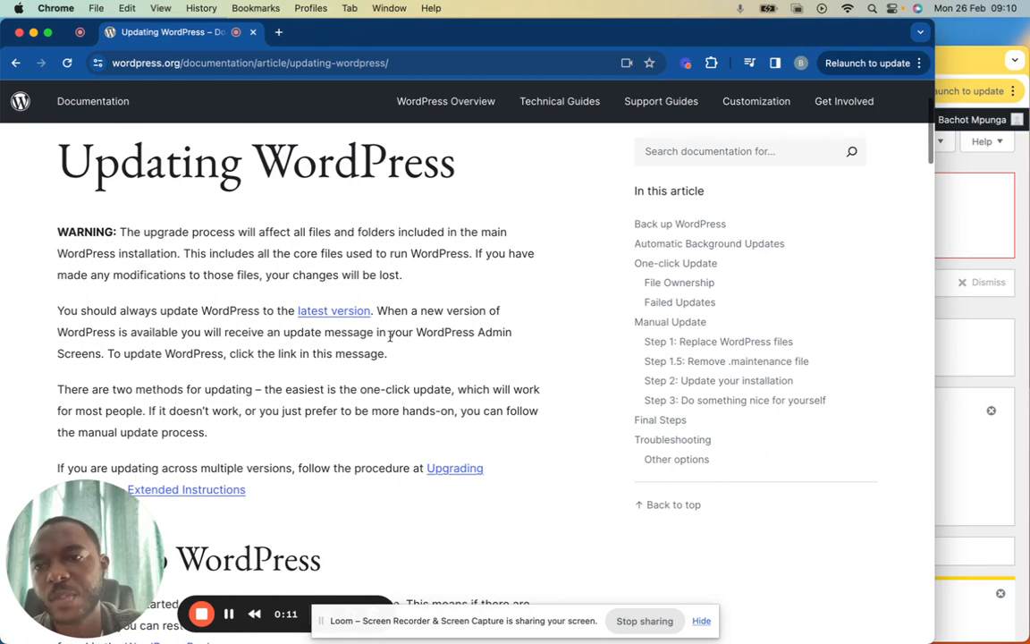
Read the warning and the overview of update methods at the start of the Updating WordPress article.
{"action": "scroll", "coordinate": [465, 335], "scroll_direction": "up", "scroll_amount": 2}
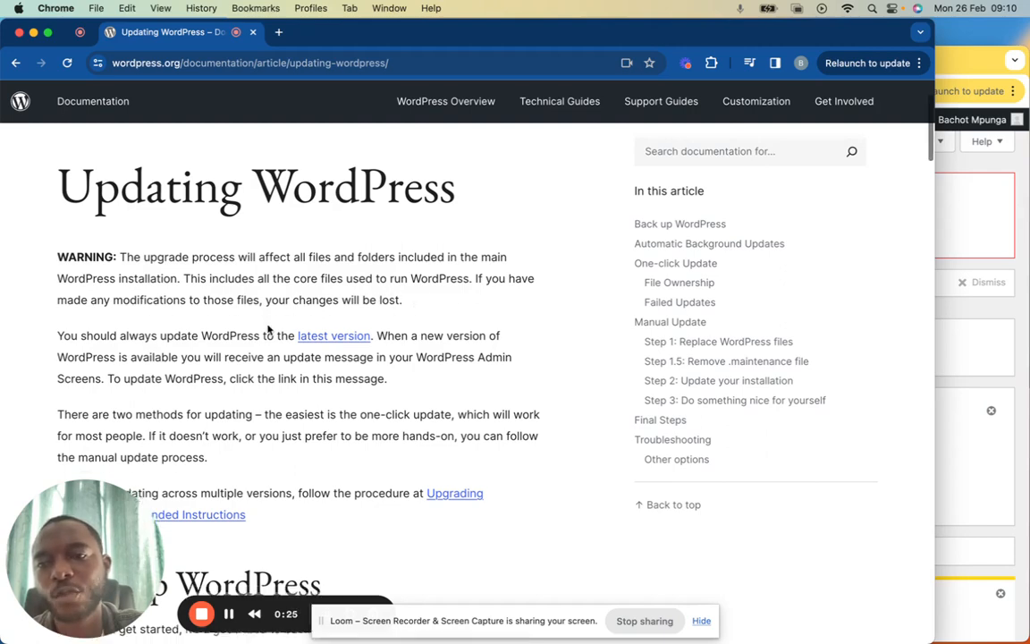
{"action": "scroll", "coordinate": [269, 329], "scroll_direction": "down", "scroll_amount": 2}
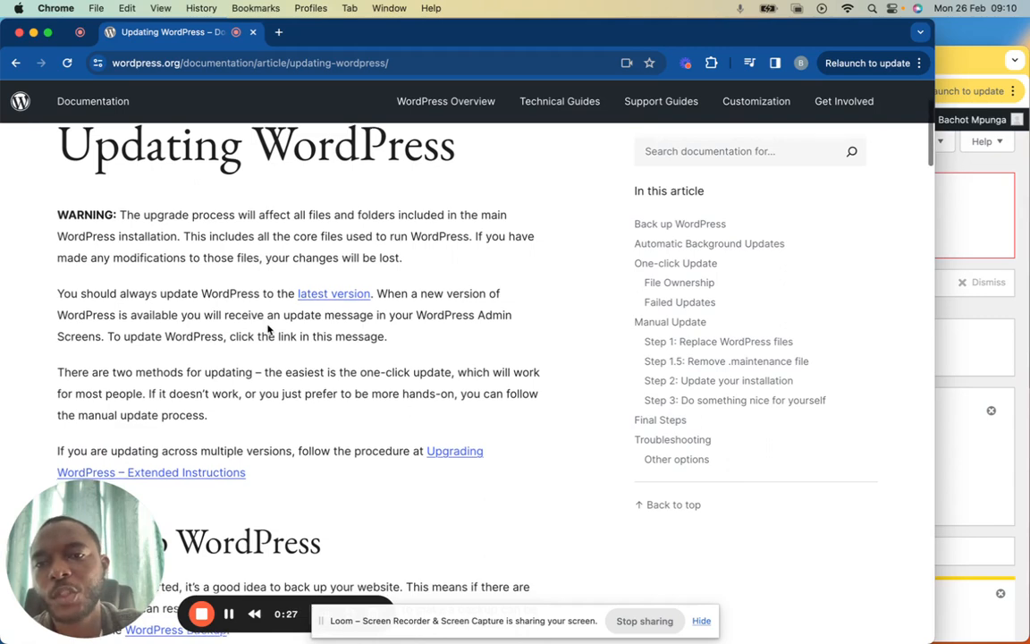
{"action": "scroll", "coordinate": [269, 329], "scroll_direction": "up", "scroll_amount": 1}
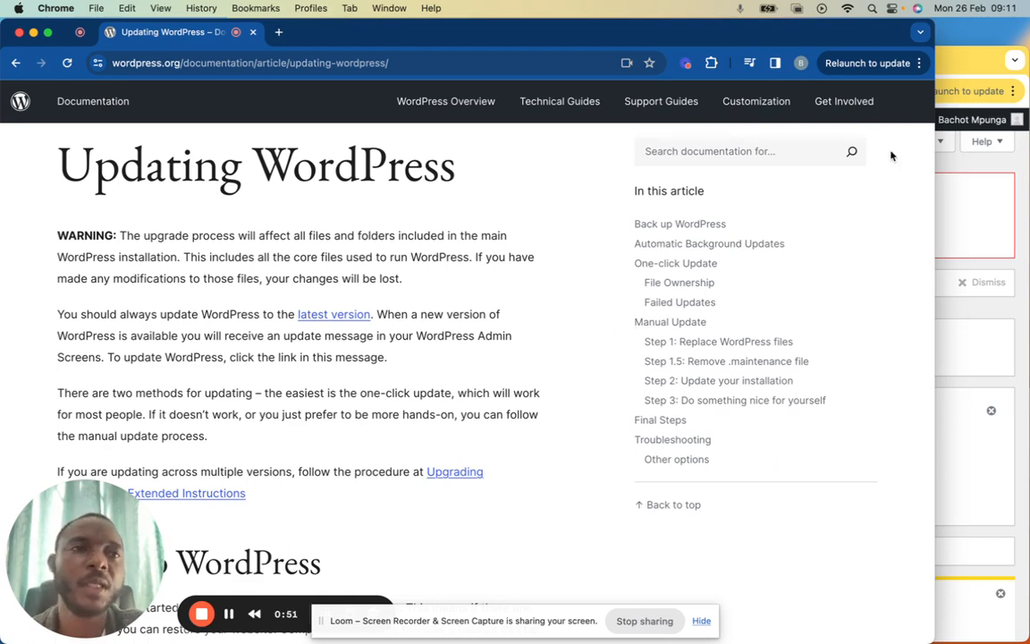
Switch to the browser window with the Comegetcred WordPress admin and open the site's updates page.
{"action": "left_click", "coordinate": [959, 70]}
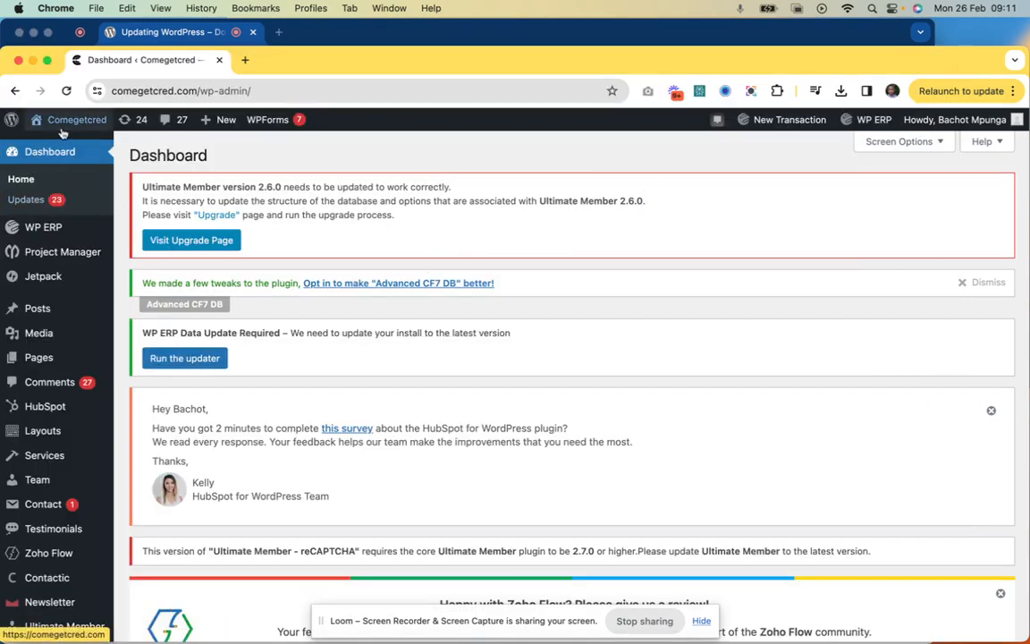
{"action": "left_click", "coordinate": [140, 124]}
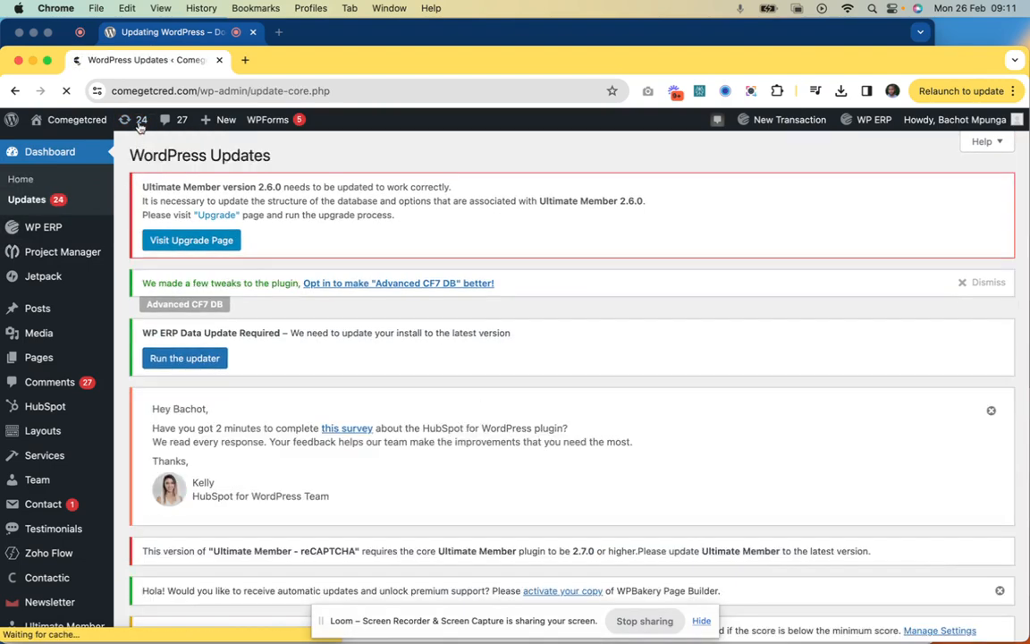
Re-install WordPress version 6.4.3 from the updates page and follow the installation progress.
{"action": "scroll", "coordinate": [264, 394], "scroll_direction": "down", "scroll_amount": 10}
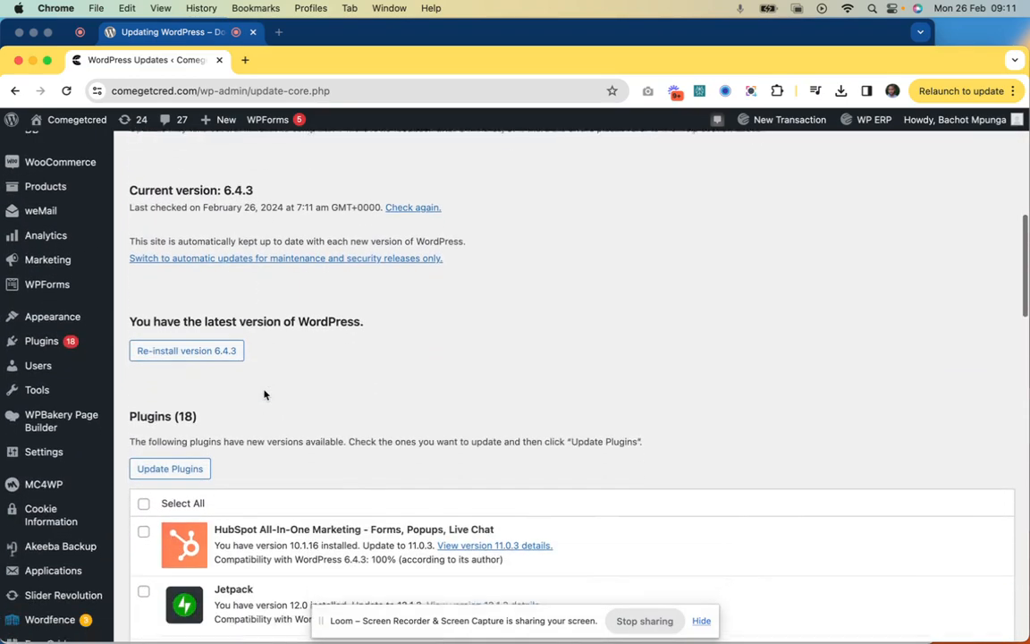
{"action": "scroll", "coordinate": [264, 394], "scroll_direction": "up", "scroll_amount": 3}
{"action": "scroll", "coordinate": [314, 264], "scroll_direction": "up", "scroll_amount": 2}
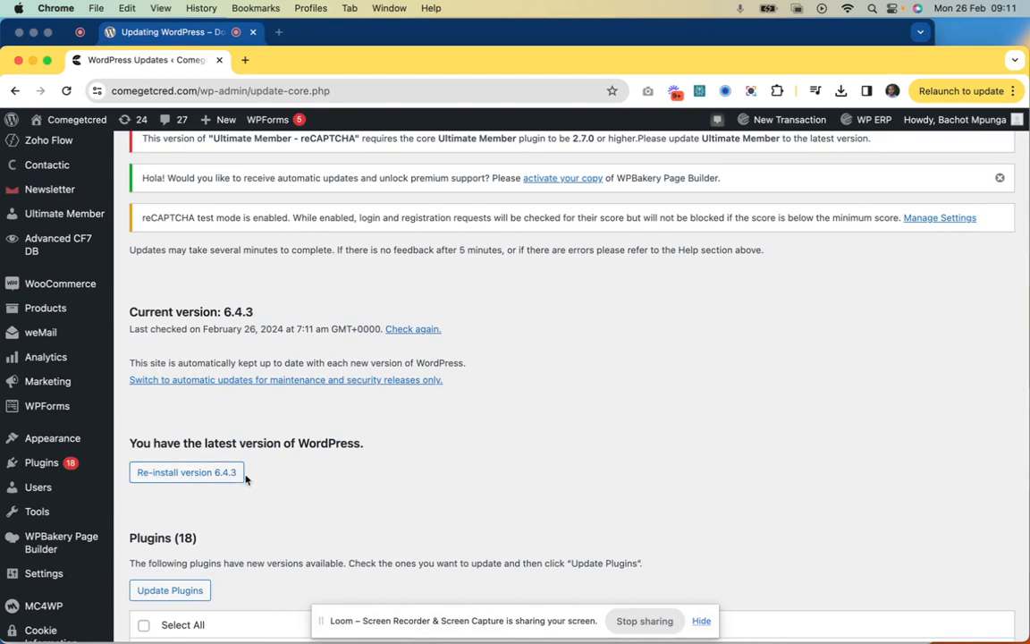
{"action": "scroll", "coordinate": [293, 509], "scroll_direction": "up", "scroll_amount": 1}
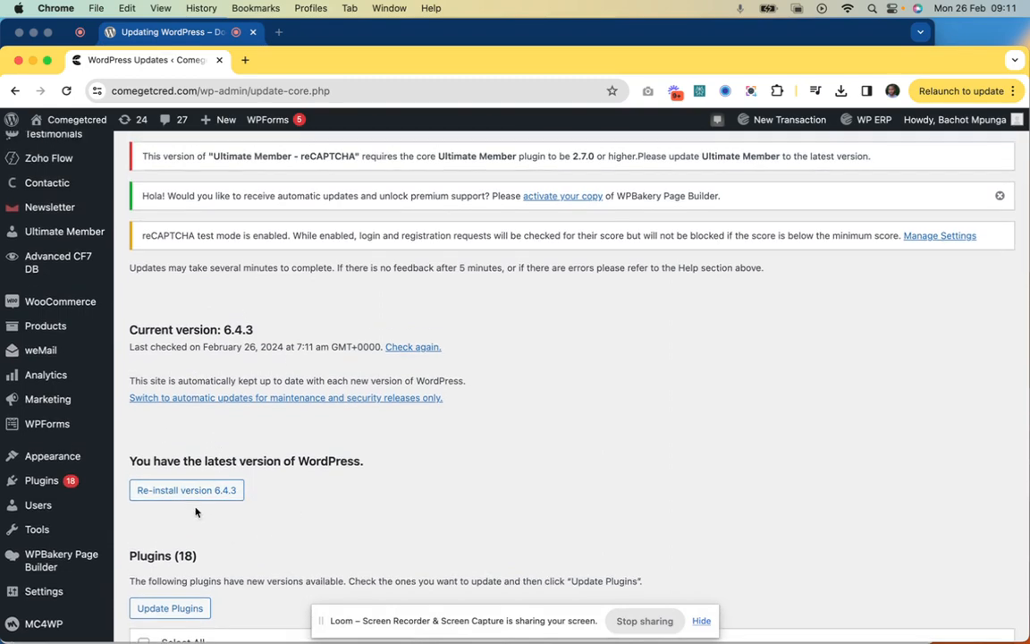
{"action": "scroll", "coordinate": [273, 485], "scroll_direction": "down", "scroll_amount": 1}
{"action": "left_click", "coordinate": [198, 473]}
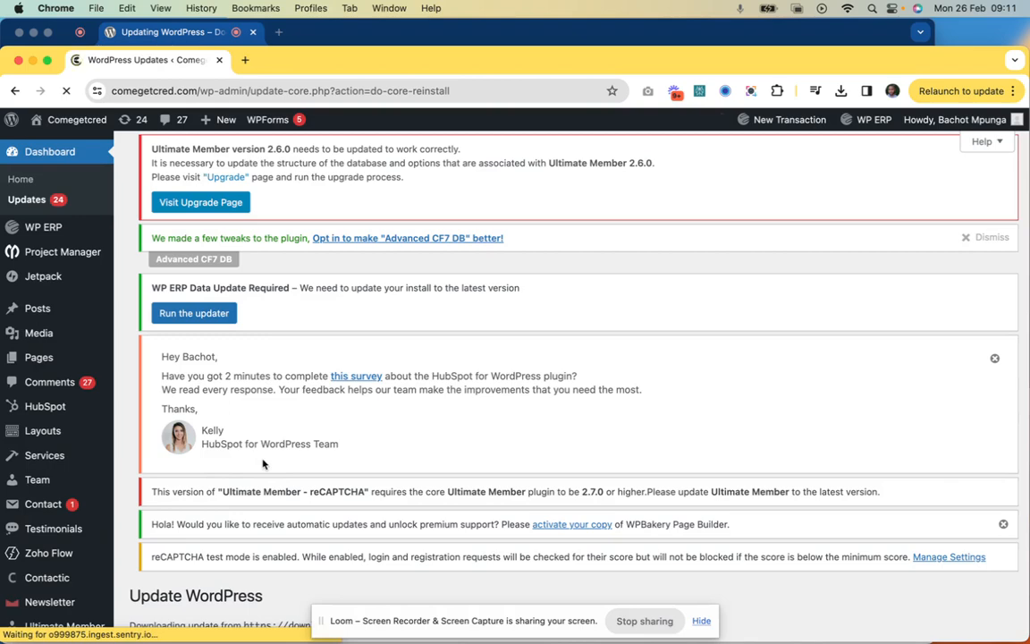
{"action": "scroll", "coordinate": [263, 464], "scroll_direction": "down", "scroll_amount": 5}
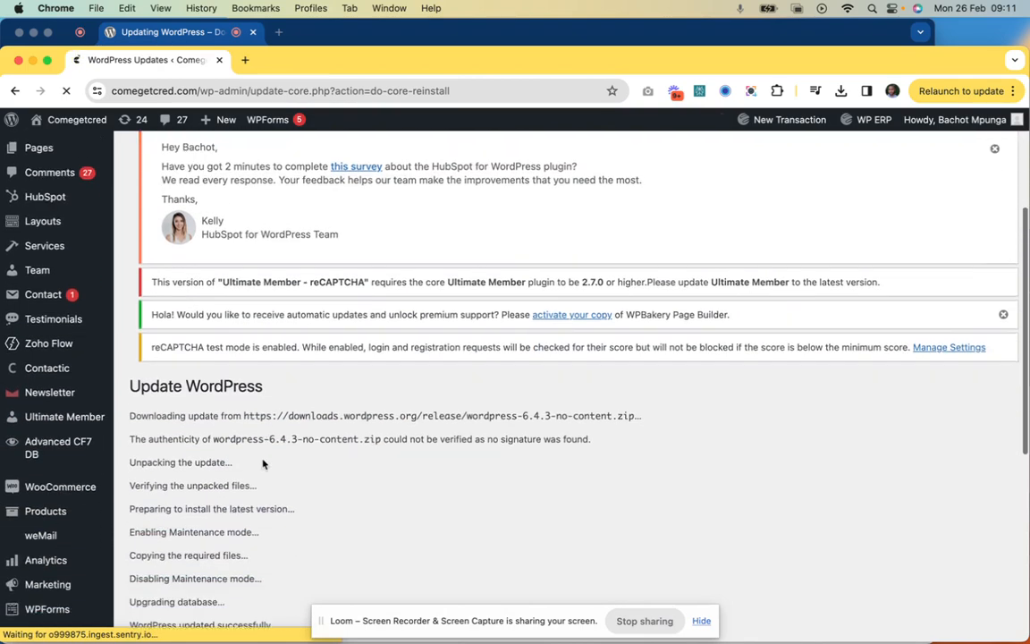
{"action": "scroll", "coordinate": [263, 464], "scroll_direction": "down", "scroll_amount": 3}
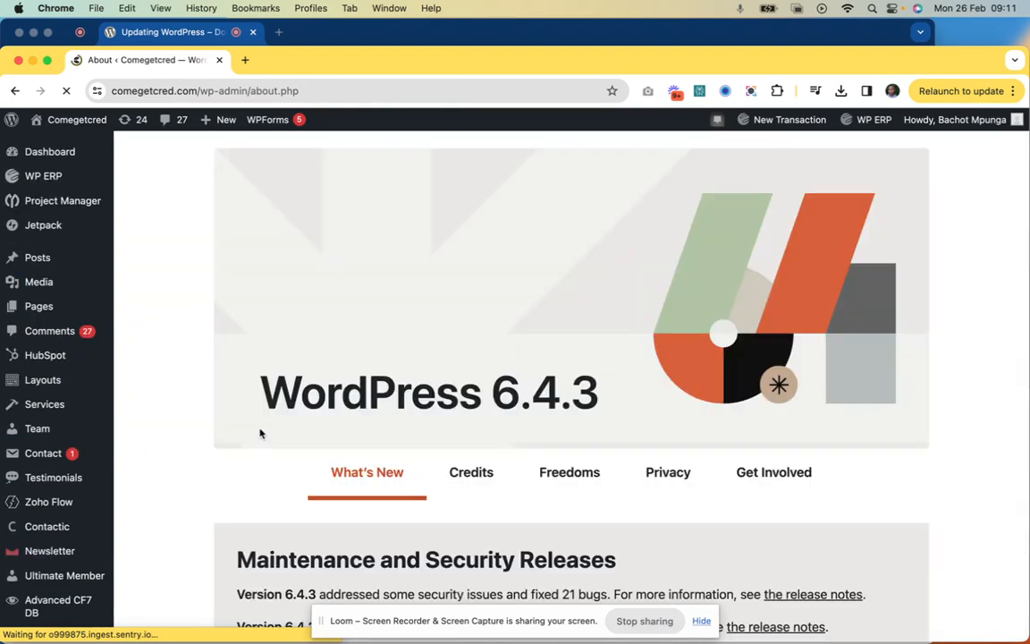
Look through the What's New page for the maintenance releases and new features of WordPress 6.4.3.
{"action": "scroll", "coordinate": [268, 415], "scroll_direction": "down", "scroll_amount": 2}
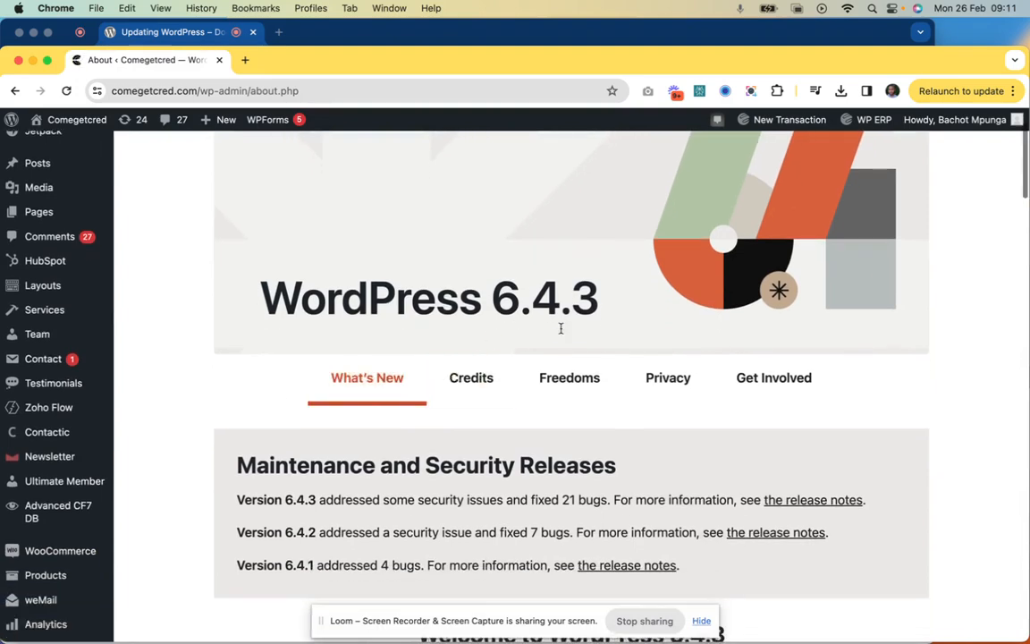
{"action": "scroll", "coordinate": [560, 328], "scroll_direction": "down", "scroll_amount": 3}
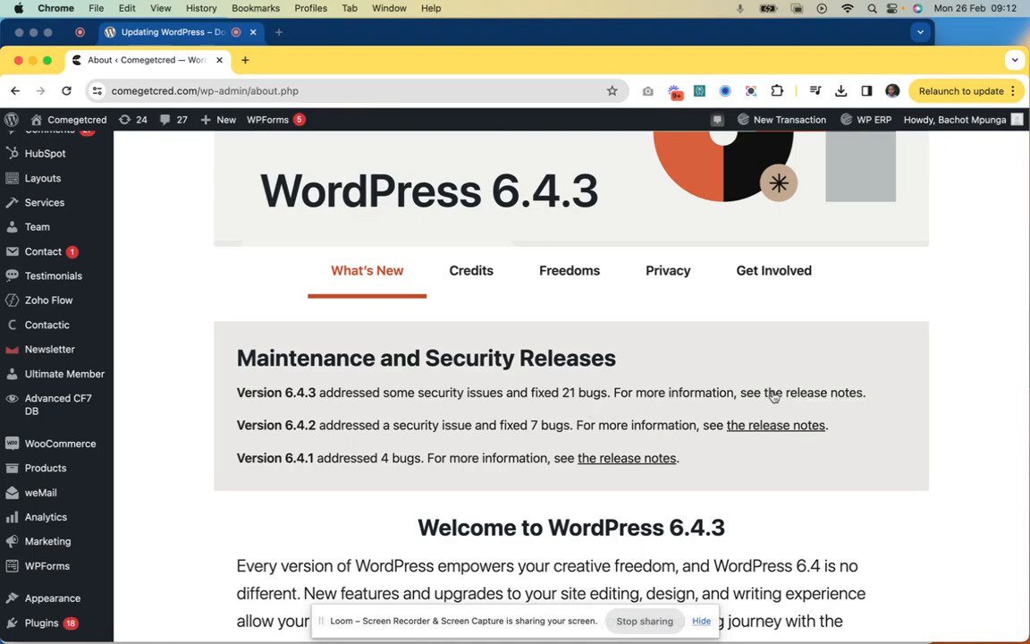
{"action": "scroll", "coordinate": [592, 457], "scroll_direction": "down", "scroll_amount": 1}
{"action": "scroll", "coordinate": [592, 457], "scroll_direction": "down", "scroll_amount": 15}
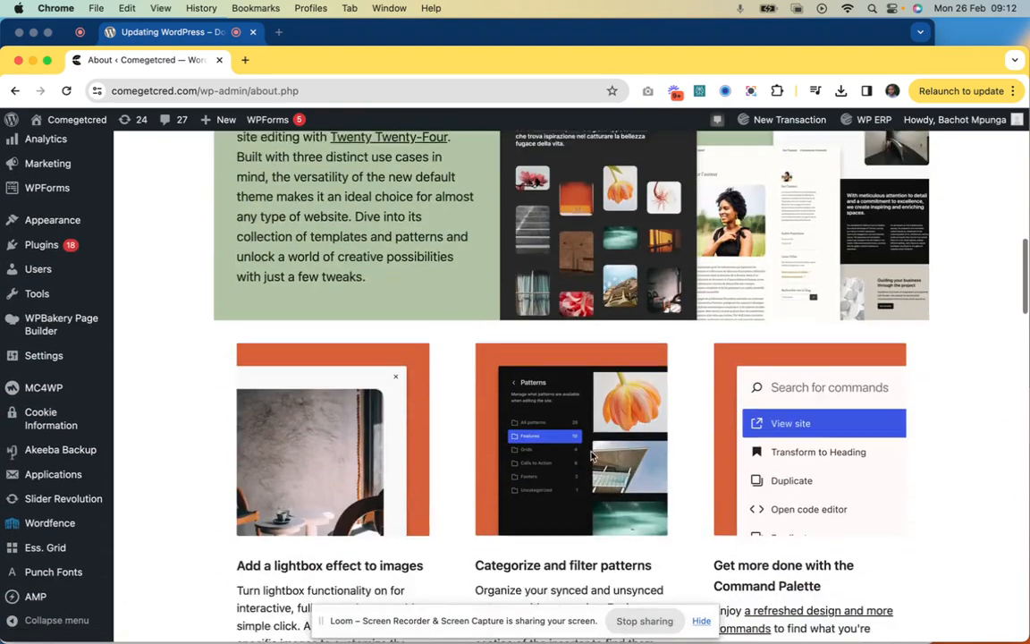
{"action": "scroll", "coordinate": [591, 457], "scroll_direction": "up", "scroll_amount": 5}
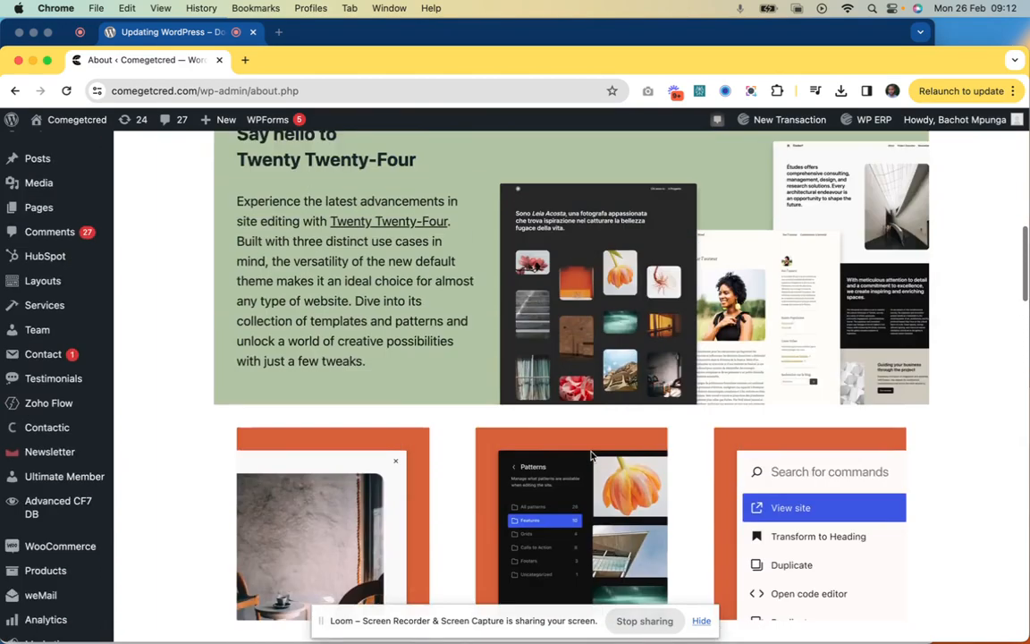
{"action": "scroll", "coordinate": [591, 457], "scroll_direction": "down", "scroll_amount": 4}
{"action": "scroll", "coordinate": [591, 457], "scroll_direction": "up", "scroll_amount": 15}
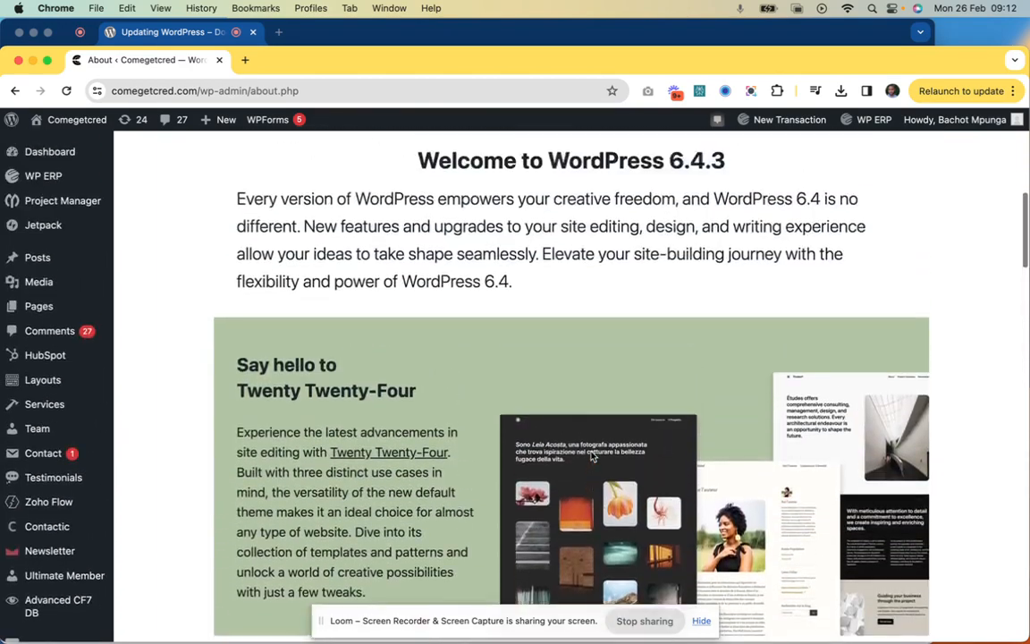
{"action": "scroll", "coordinate": [591, 454], "scroll_direction": "up", "scroll_amount": 3}
{"action": "scroll", "coordinate": [591, 457], "scroll_direction": "down", "scroll_amount": 8}
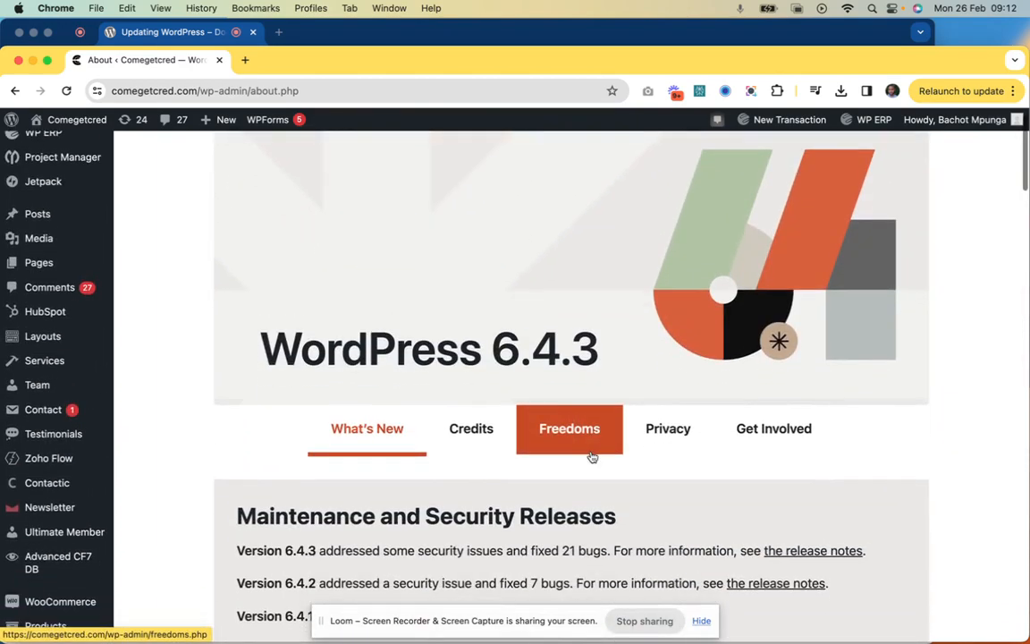
{"action": "scroll", "coordinate": [592, 457], "scroll_direction": "down", "scroll_amount": 15}
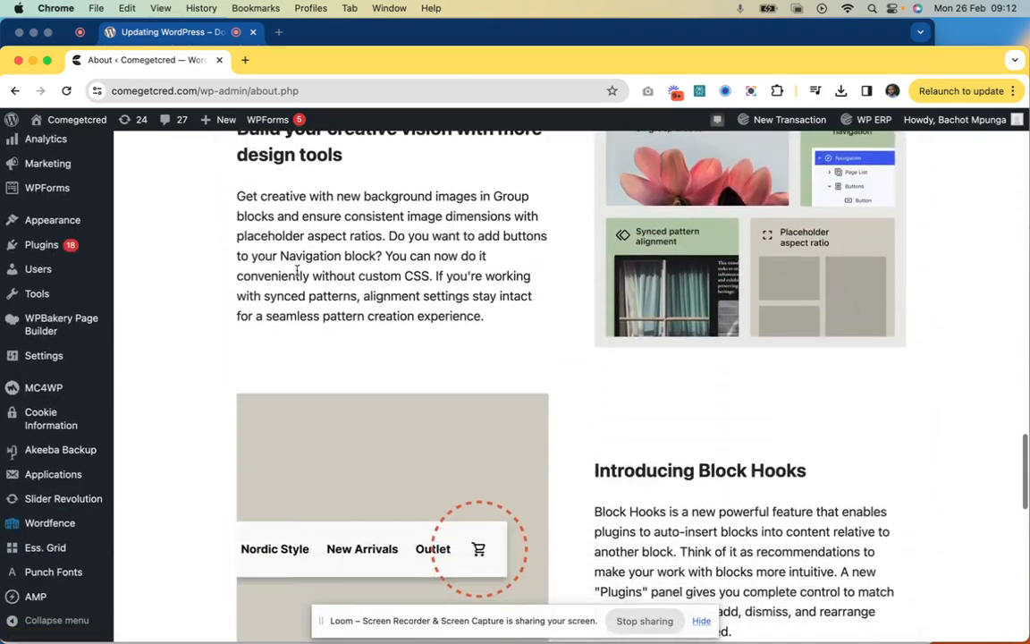
Reopen the WordPress updates page and go to its list of available theme updates.
{"action": "left_click", "coordinate": [124, 121]}
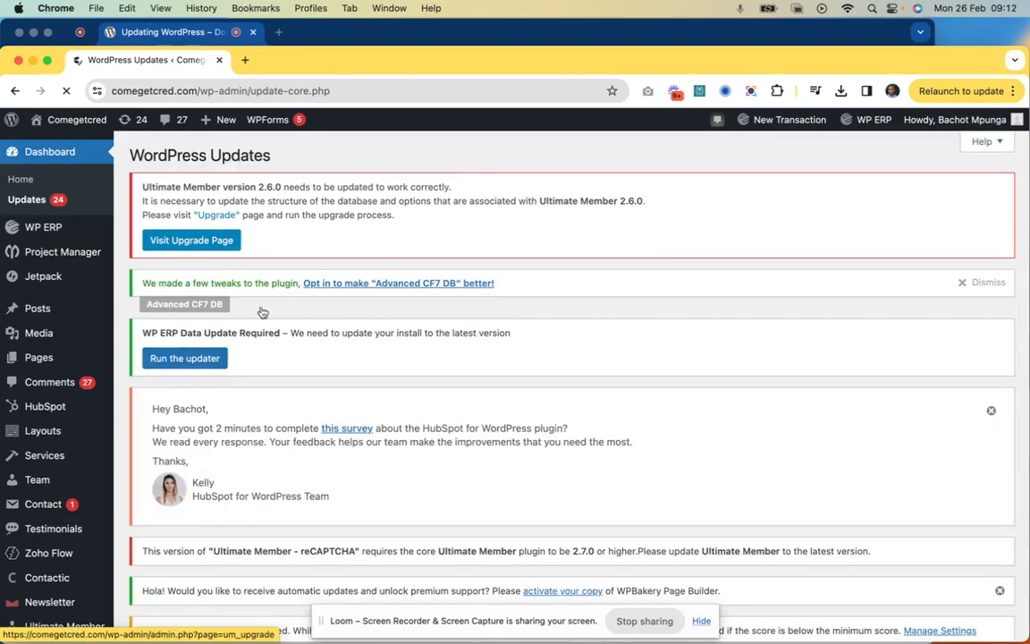
{"action": "scroll", "coordinate": [266, 318], "scroll_direction": "down", "scroll_amount": 5}
{"action": "scroll", "coordinate": [266, 317], "scroll_direction": "down", "scroll_amount": 20}
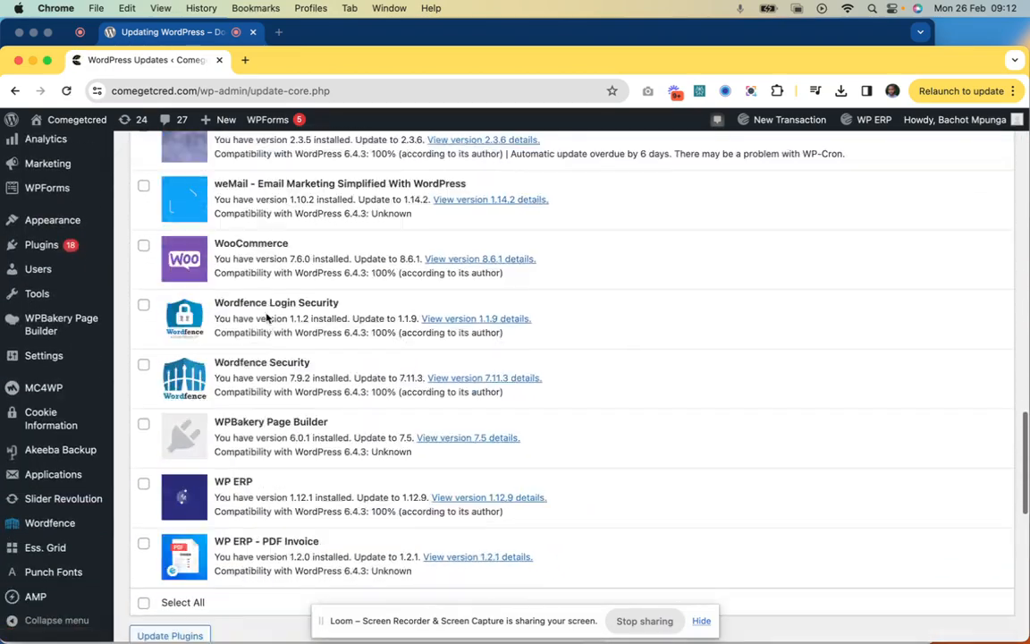
{"action": "scroll", "coordinate": [265, 313], "scroll_direction": "down", "scroll_amount": 5}
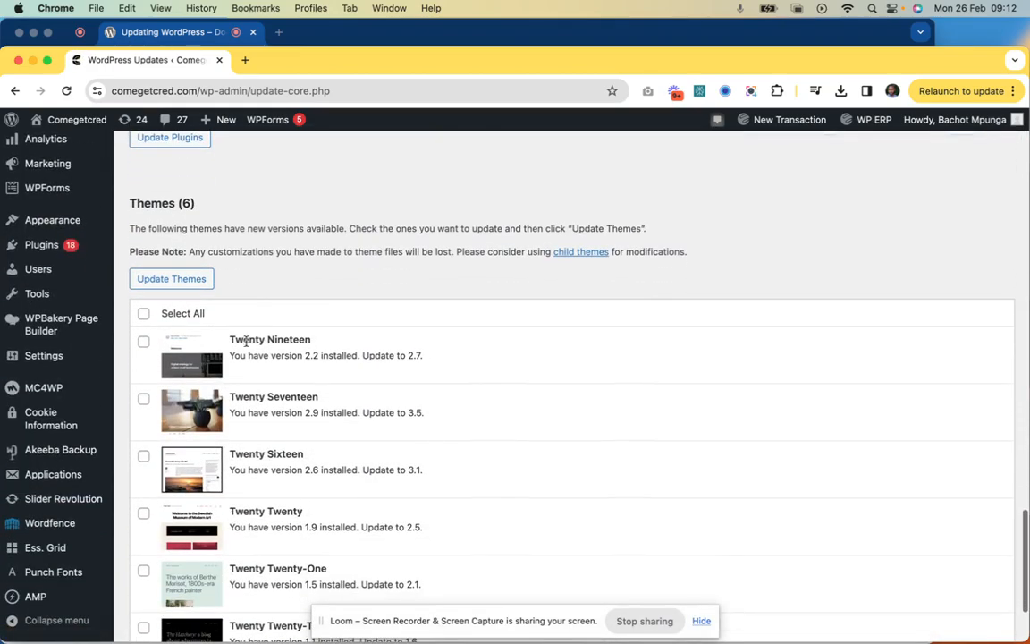
{"action": "left_click", "coordinate": [143, 342]}
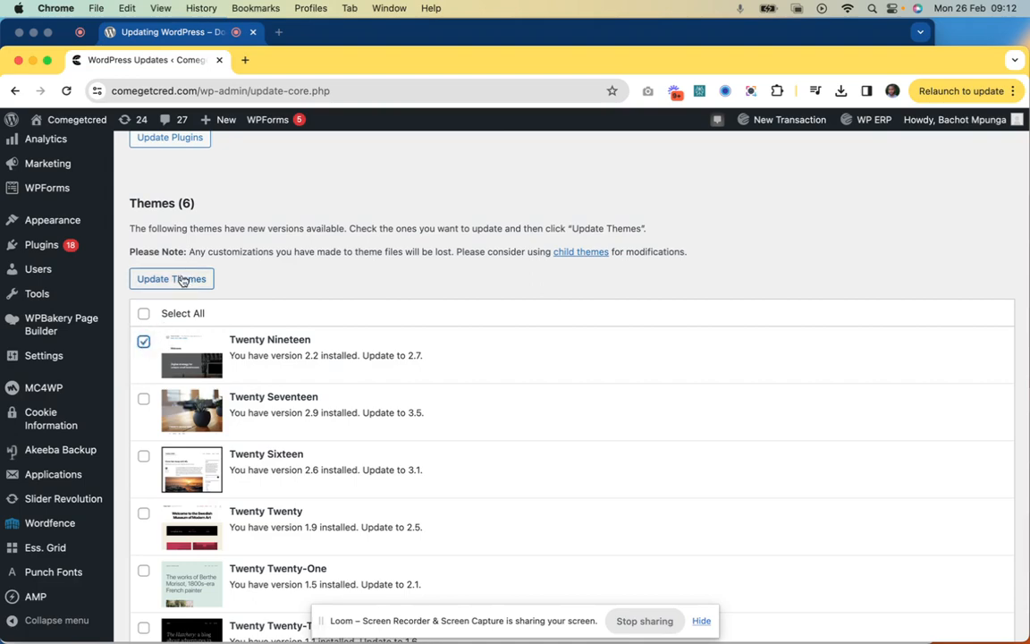
{"action": "scroll", "coordinate": [295, 340], "scroll_direction": "down", "scroll_amount": 3}
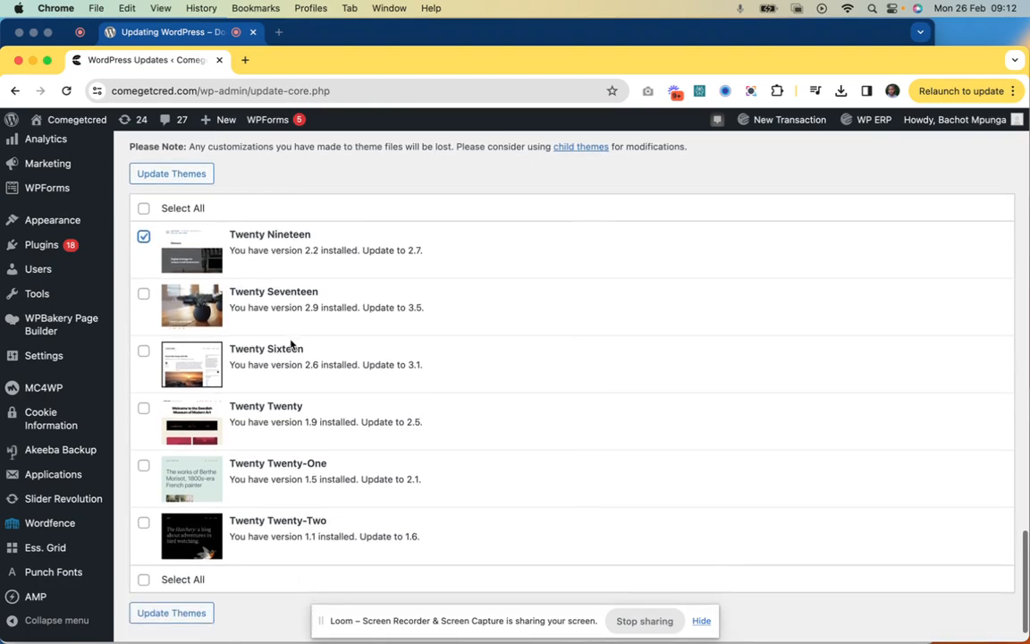
{"action": "scroll", "coordinate": [290, 343], "scroll_direction": "up", "scroll_amount": 5}
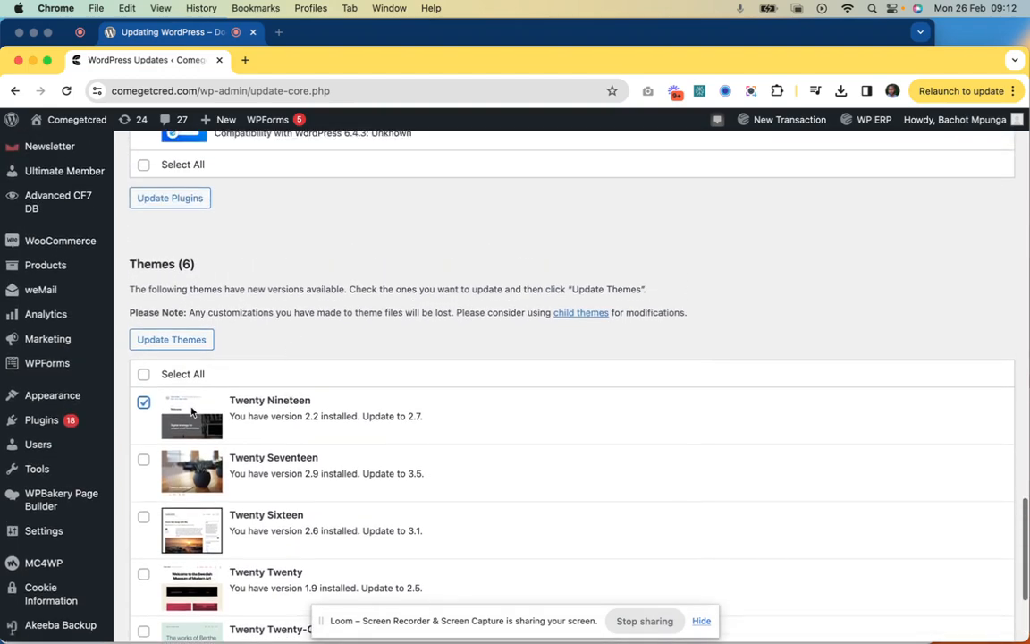
{"action": "left_click", "coordinate": [143, 402]}
Select the HubSpot All-In-One Marketing plugin in the list of plugins with available updates.
{"action": "scroll", "coordinate": [246, 322], "scroll_direction": "up", "scroll_amount": 10}
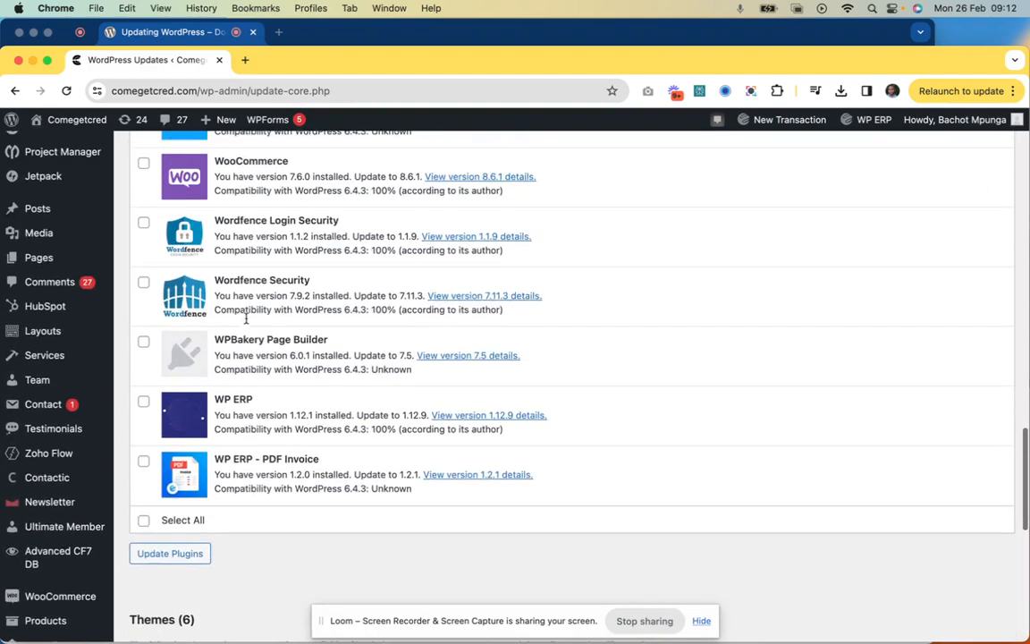
{"action": "scroll", "coordinate": [246, 319], "scroll_direction": "up", "scroll_amount": 15}
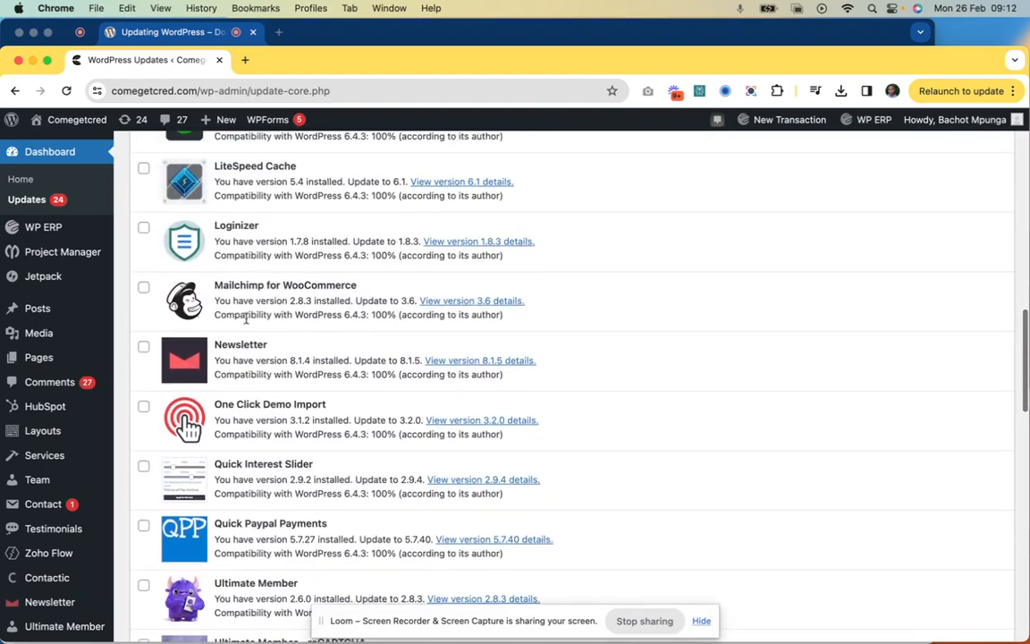
{"action": "scroll", "coordinate": [246, 319], "scroll_direction": "up", "scroll_amount": 8}
{"action": "scroll", "coordinate": [246, 310], "scroll_direction": "down", "scroll_amount": 2}
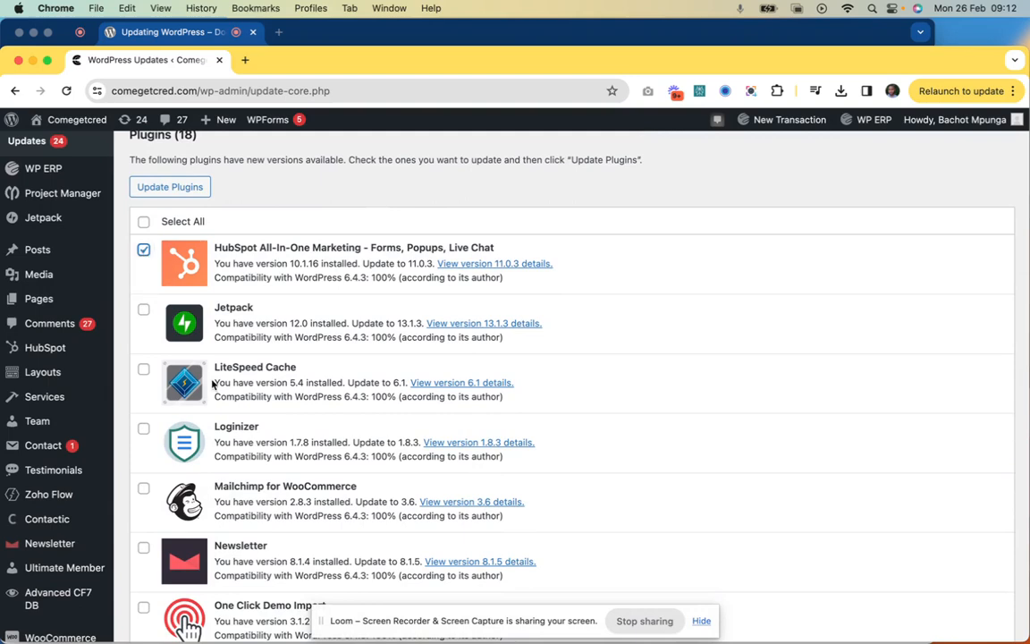
{"action": "scroll", "coordinate": [212, 384], "scroll_direction": "up", "scroll_amount": 1}
{"action": "scroll", "coordinate": [211, 382], "scroll_direction": "up", "scroll_amount": 1}
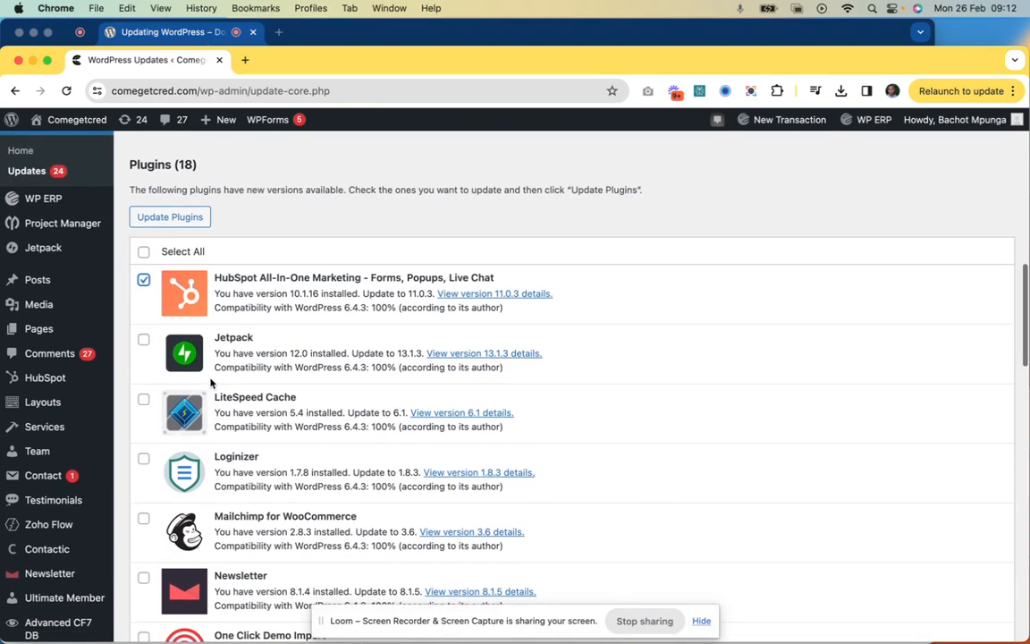
{"action": "scroll", "coordinate": [214, 385], "scroll_direction": "down", "scroll_amount": 1}
{"action": "scroll", "coordinate": [221, 362], "scroll_direction": "down", "scroll_amount": 2}
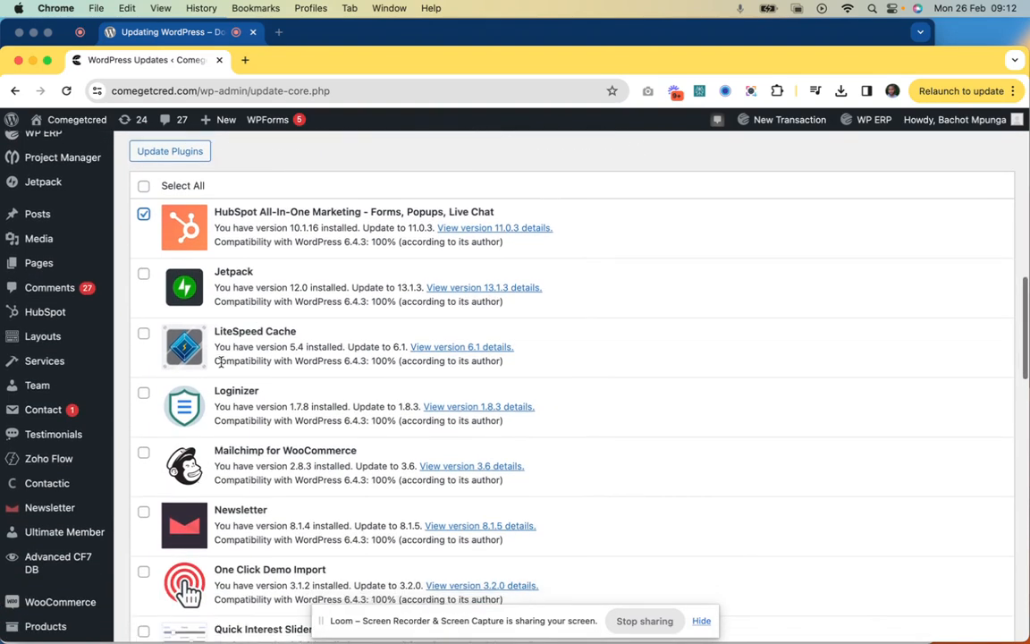
{"action": "scroll", "coordinate": [220, 362], "scroll_direction": "up", "scroll_amount": 1}
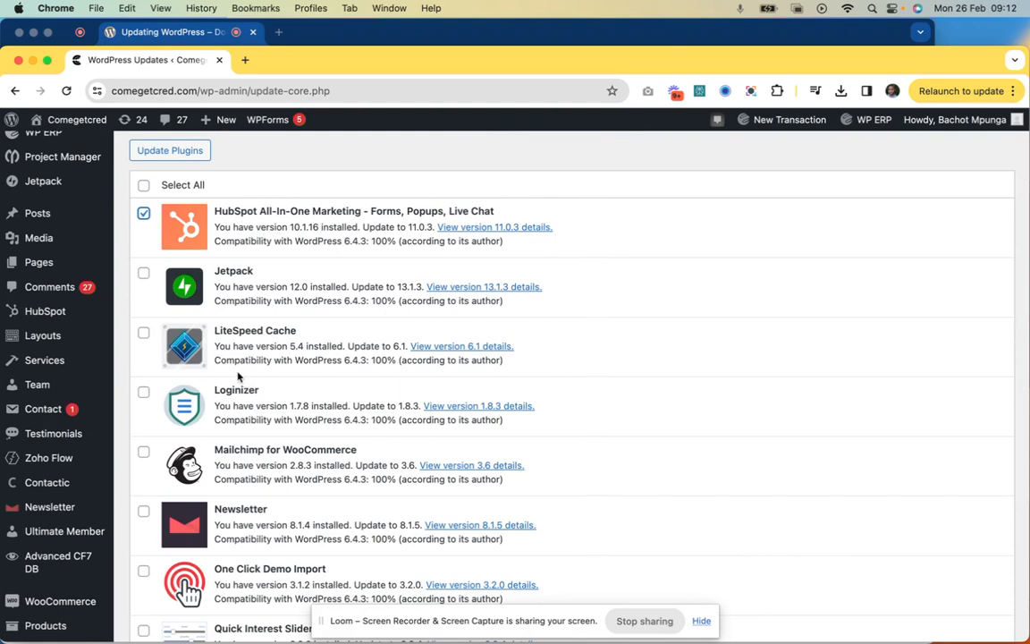
Open the public Comegetcred site in a new browser tab and switch to it.
{"action": "scroll", "coordinate": [98, 234], "scroll_direction": "up", "scroll_amount": 5}
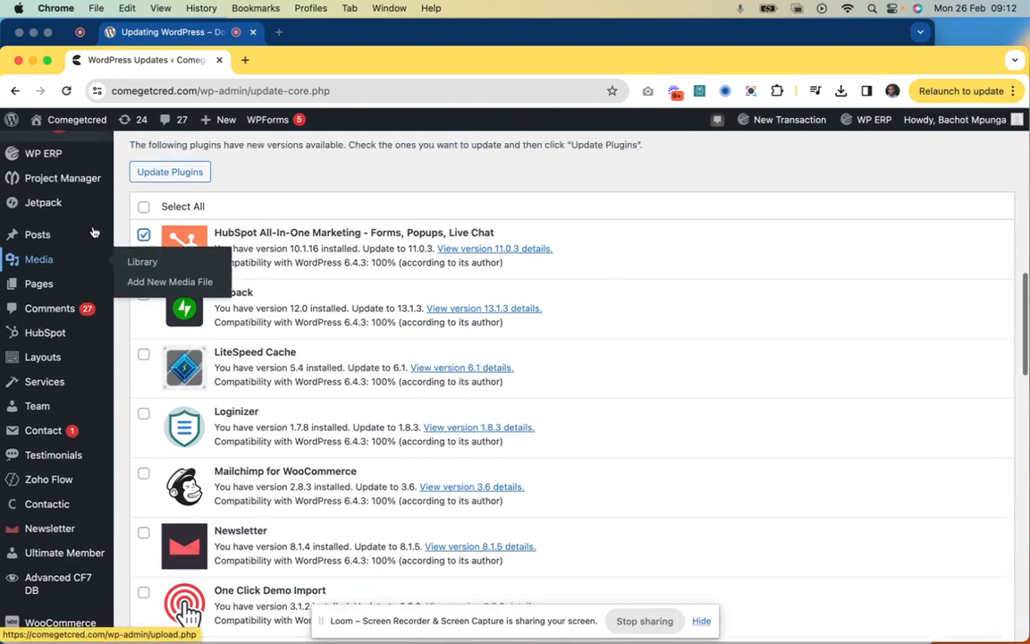
{"action": "mouse_move", "coordinate": [72, 118]}
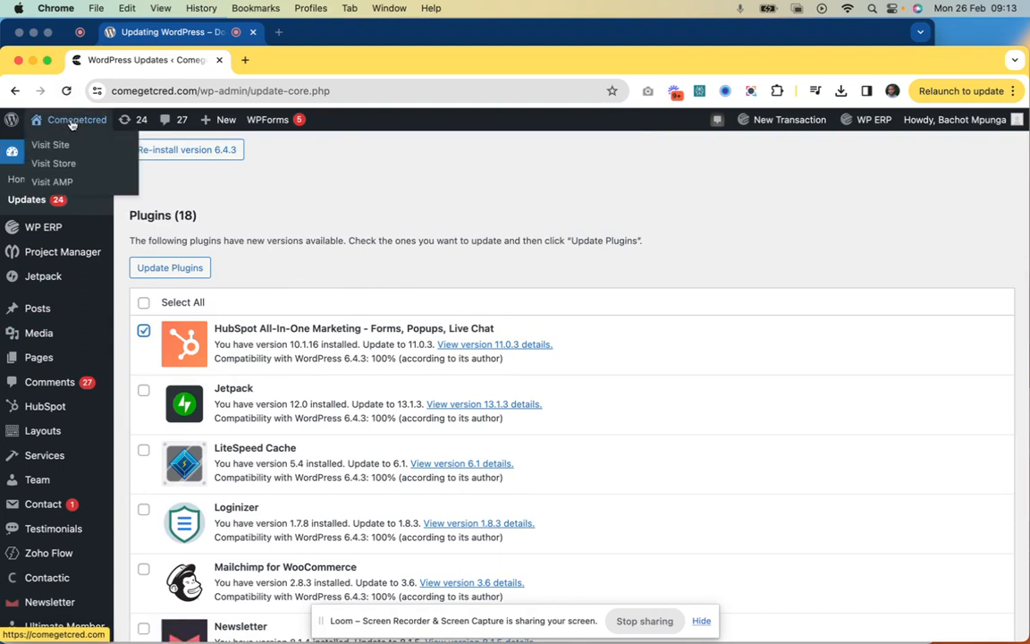
{"action": "right_click", "coordinate": [61, 151]}
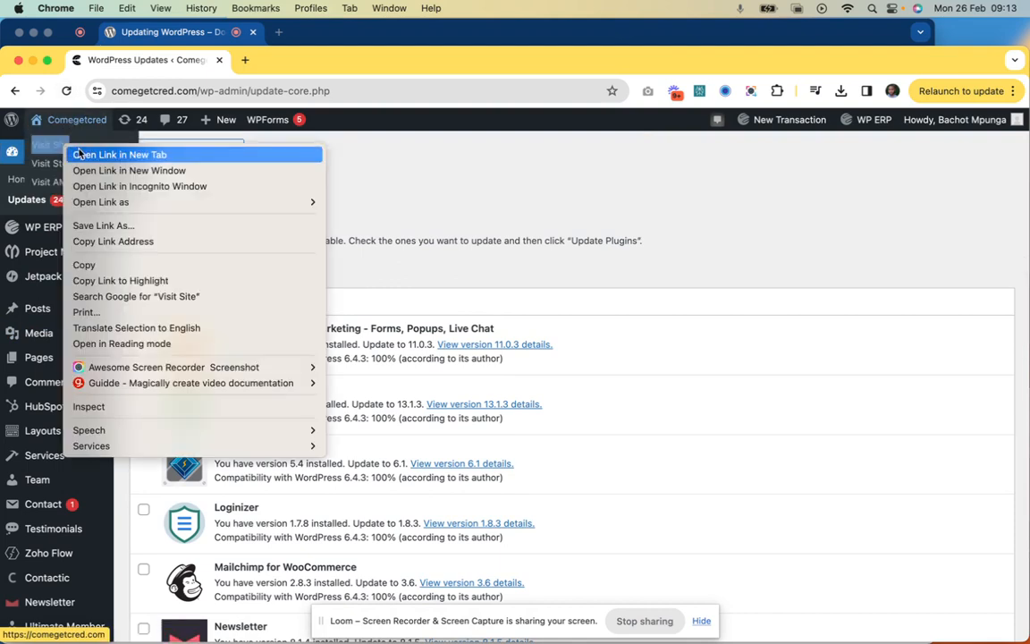
{"action": "left_click", "coordinate": [80, 154]}
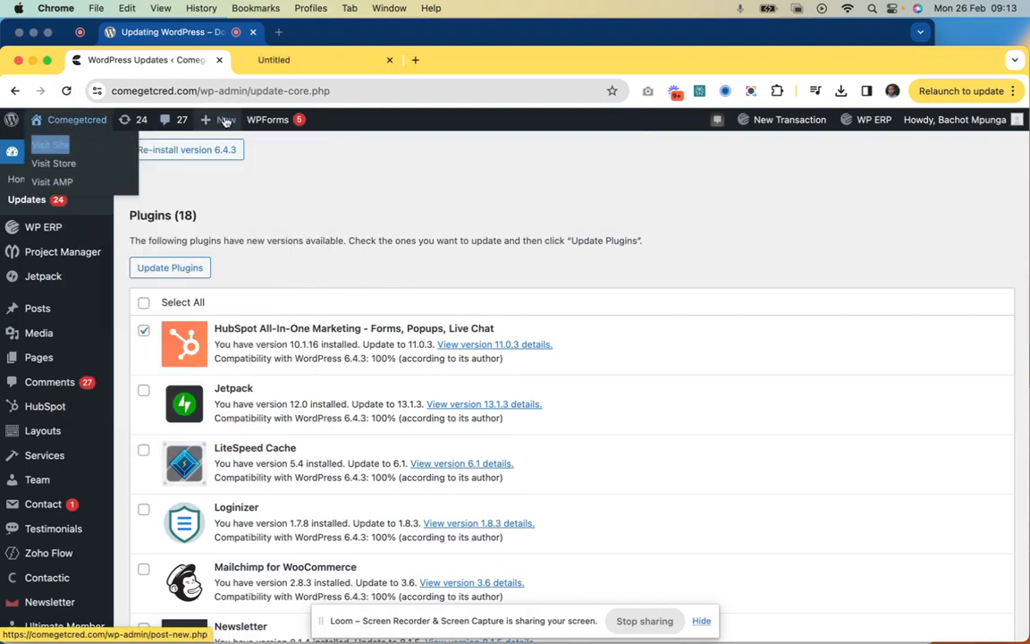
{"action": "left_click", "coordinate": [279, 60]}
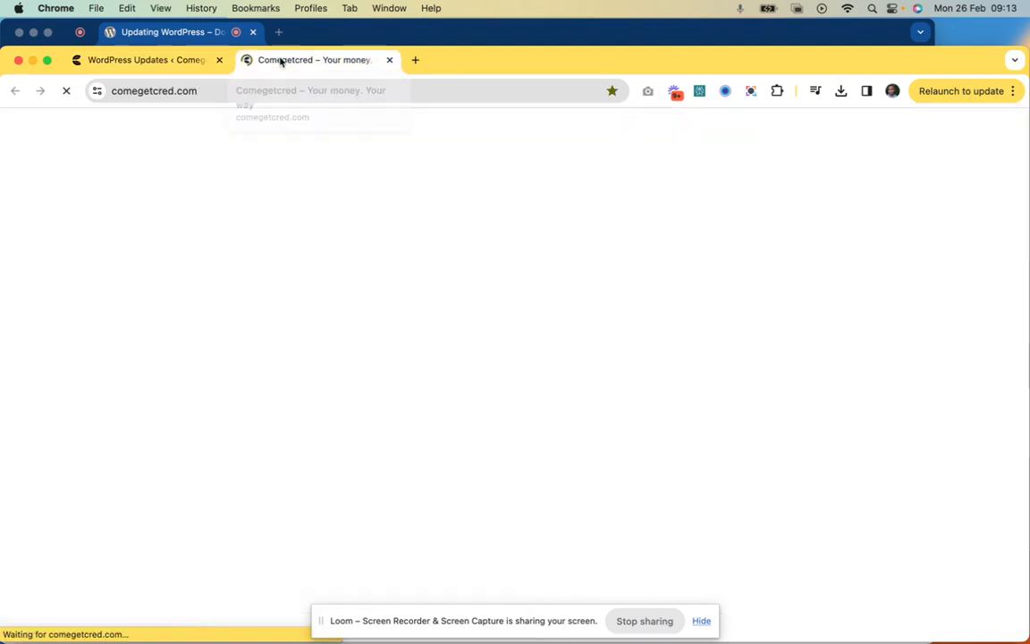
Look over the public site's home page and loan calculator, and return to the WordPress Updates page.
{"action": "scroll", "coordinate": [342, 345], "scroll_direction": "down", "scroll_amount": 2}
{"action": "scroll", "coordinate": [342, 349], "scroll_direction": "up", "scroll_amount": 3}
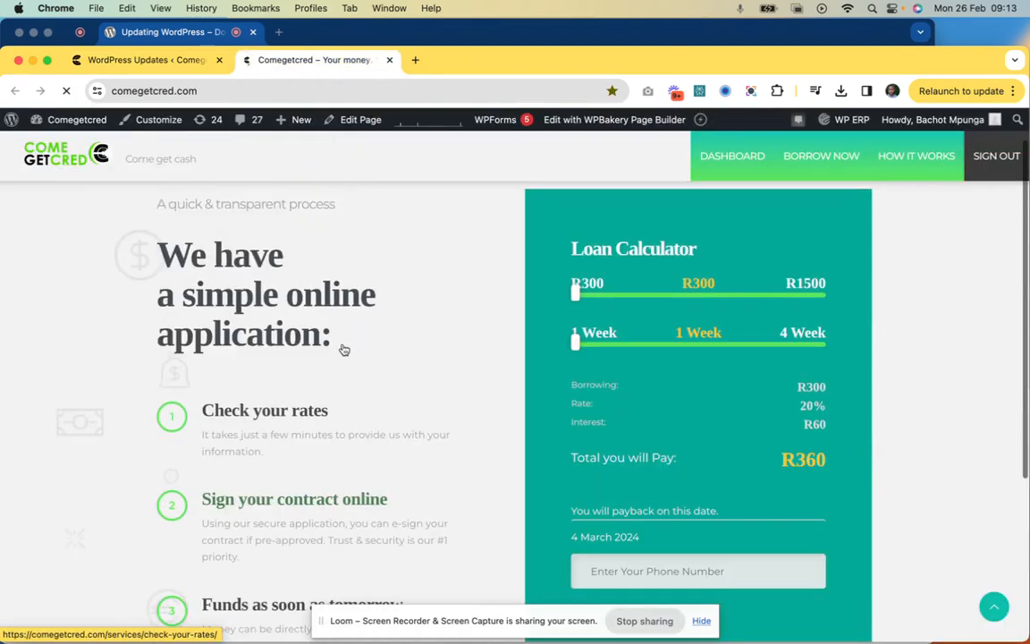
{"action": "left_click", "coordinate": [170, 64]}
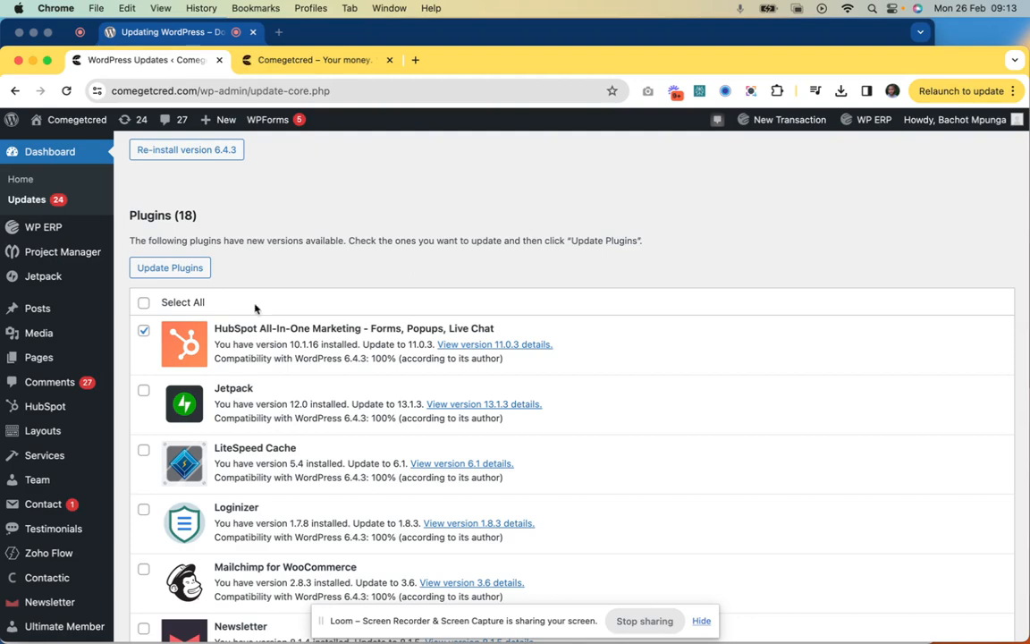
Run the update of the selected HubSpot All-In-One Marketing plugin and follow its progress to completion.
{"action": "scroll", "coordinate": [209, 409], "scroll_direction": "down", "scroll_amount": 1}
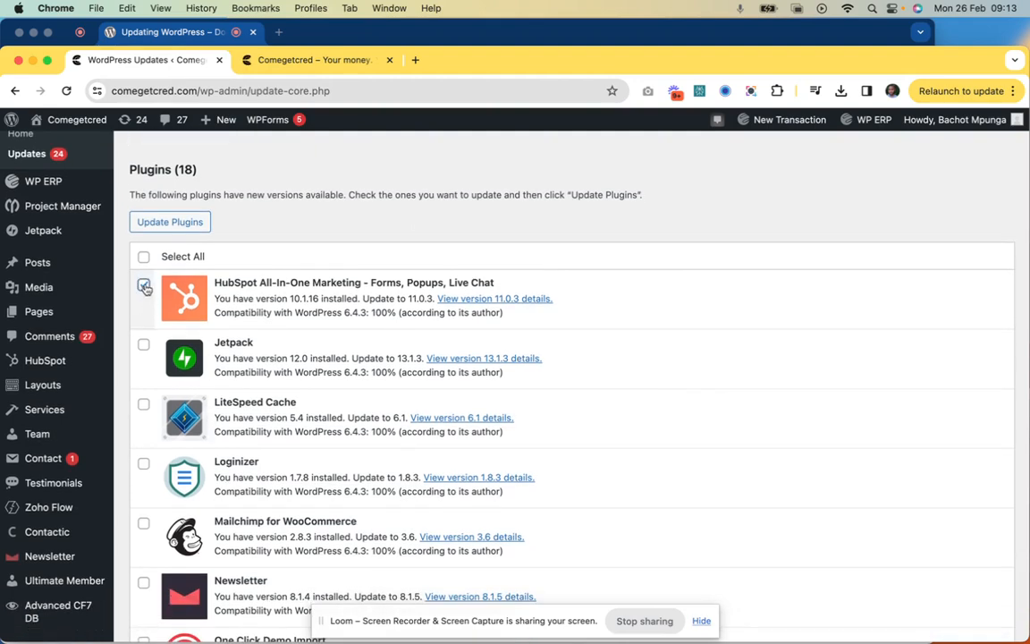
{"action": "scroll", "coordinate": [248, 387], "scroll_direction": "down", "scroll_amount": 2}
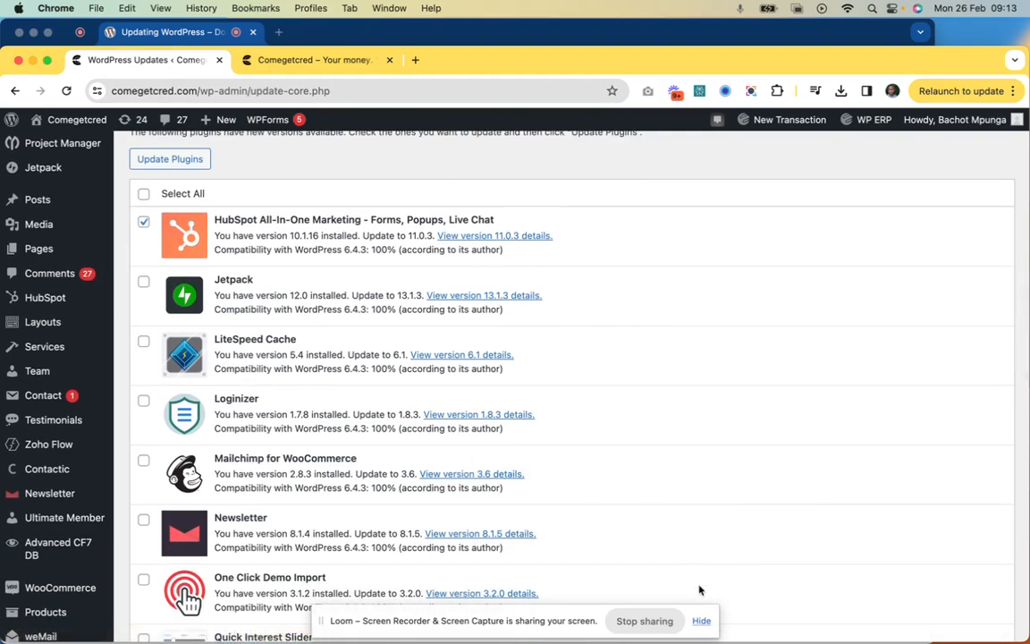
{"action": "left_click", "coordinate": [701, 621]}
{"action": "scroll", "coordinate": [672, 465], "scroll_direction": "up", "scroll_amount": 2}
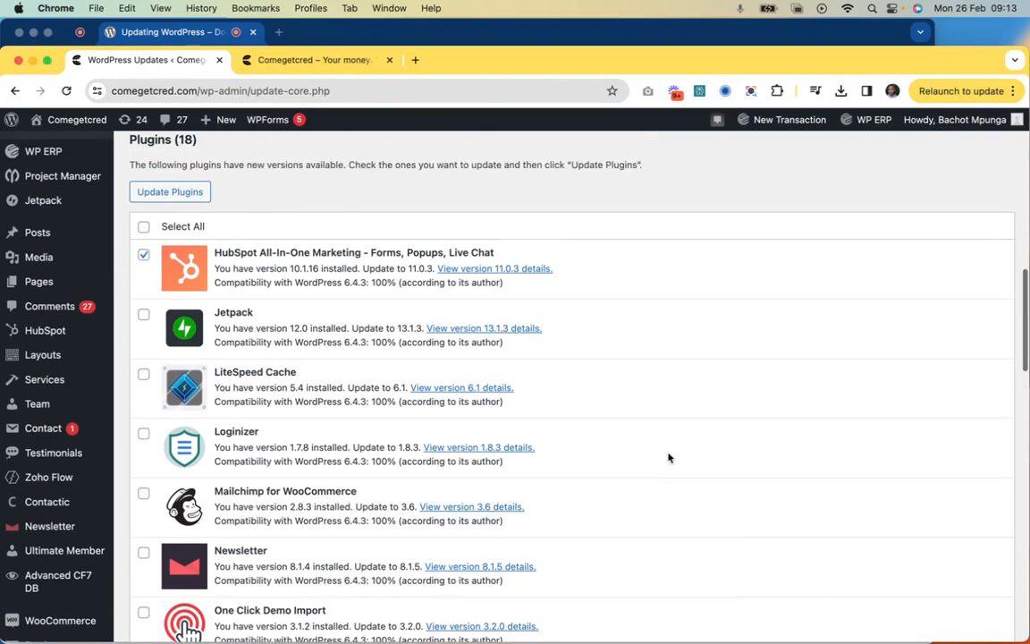
{"action": "scroll", "coordinate": [572, 470], "scroll_direction": "up", "scroll_amount": 1}
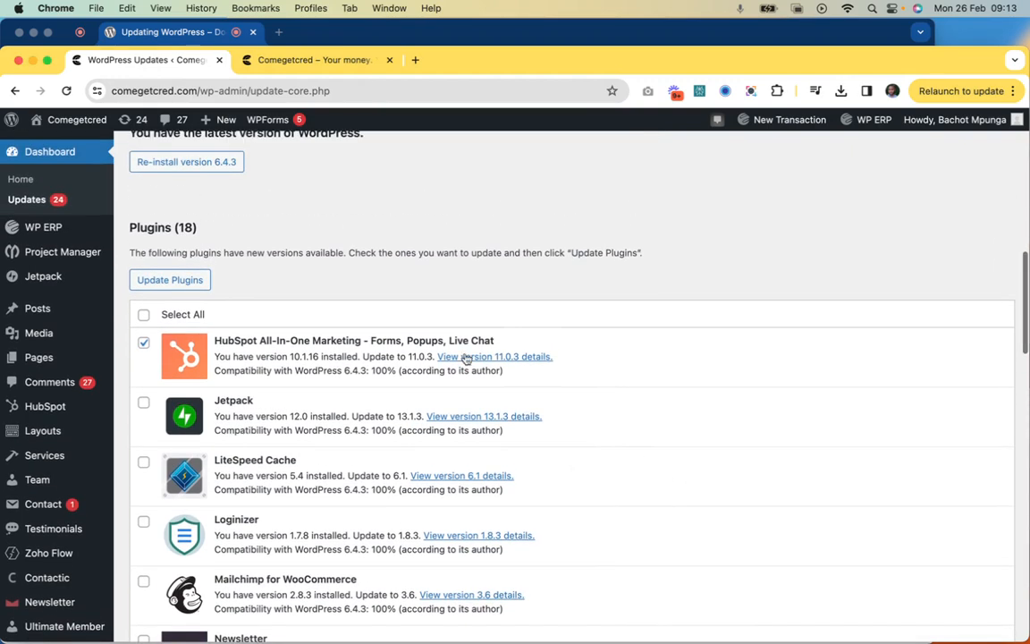
{"action": "scroll", "coordinate": [313, 375], "scroll_direction": "up", "scroll_amount": 1}
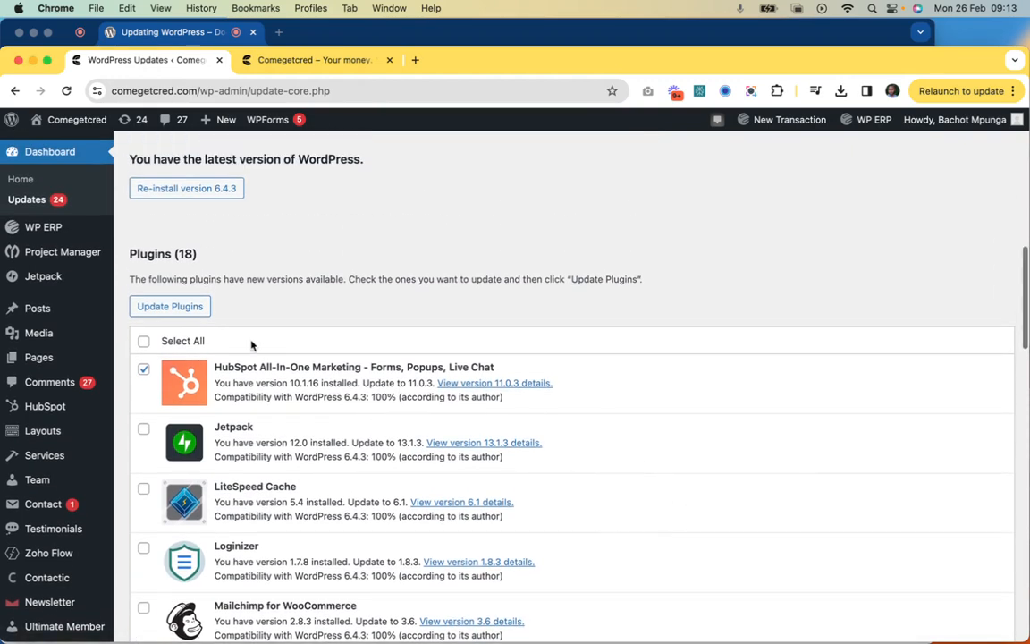
{"action": "left_click", "coordinate": [173, 306]}
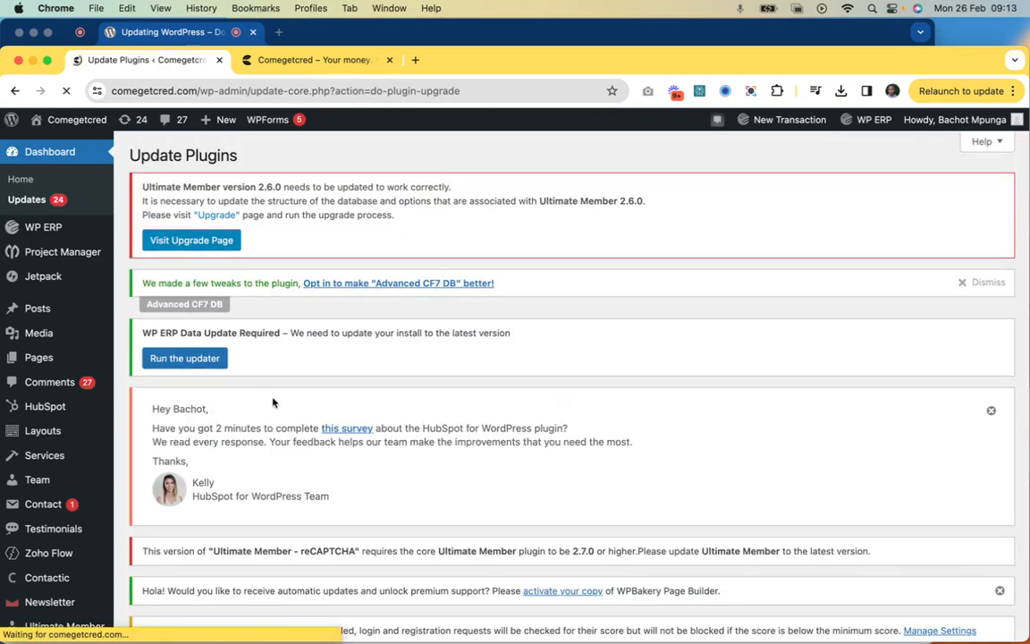
{"action": "scroll", "coordinate": [274, 402], "scroll_direction": "down", "scroll_amount": 7}
{"action": "scroll", "coordinate": [274, 402], "scroll_direction": "down", "scroll_amount": 3}
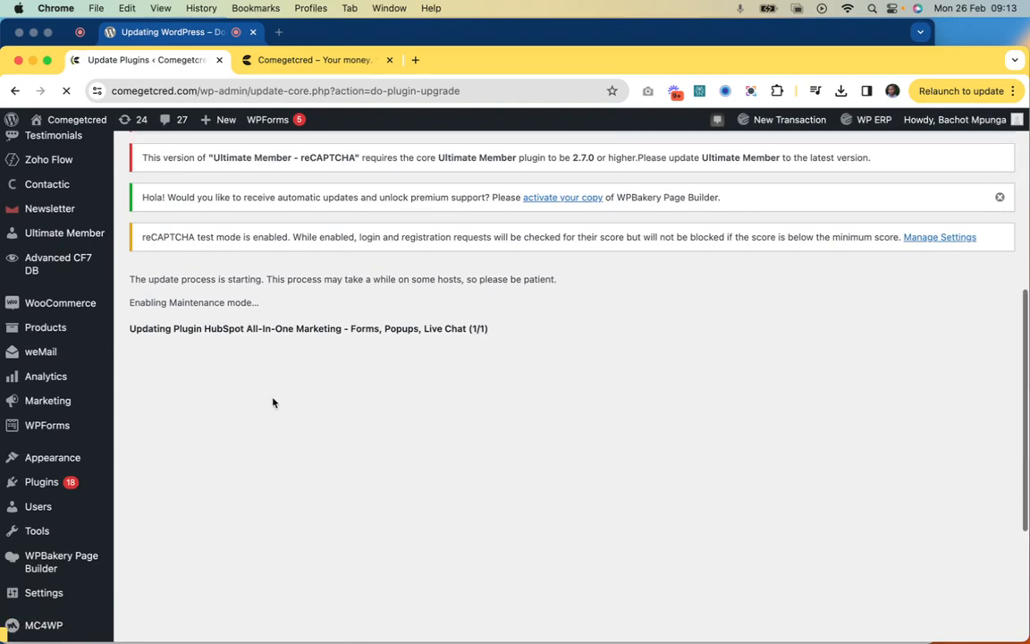
{"action": "scroll", "coordinate": [273, 403], "scroll_direction": "down", "scroll_amount": 1}
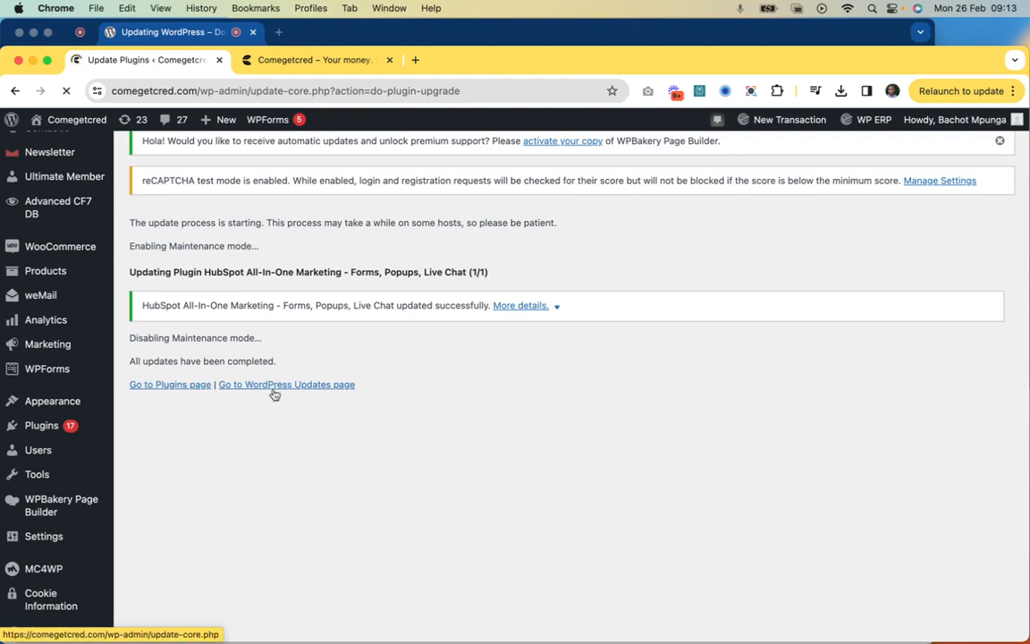
Return to the WordPress Updates page and update the WP ERP and WP ERP - PDF Invoice plugins together.
{"action": "left_click", "coordinate": [273, 385]}
{"action": "left_click", "coordinate": [279, 386]}
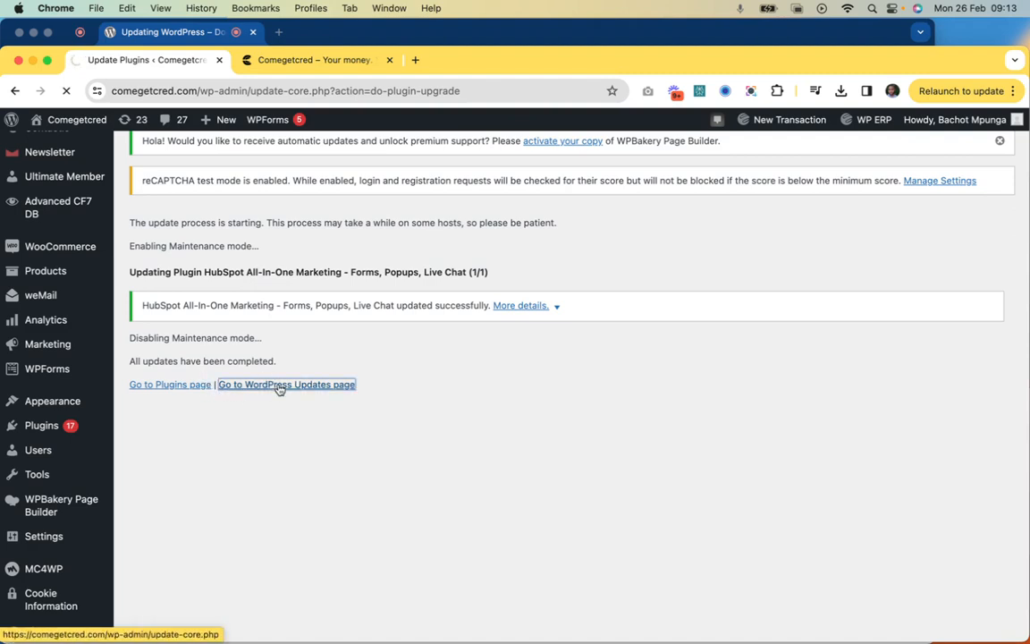
{"action": "scroll", "coordinate": [279, 389], "scroll_direction": "down", "scroll_amount": 5}
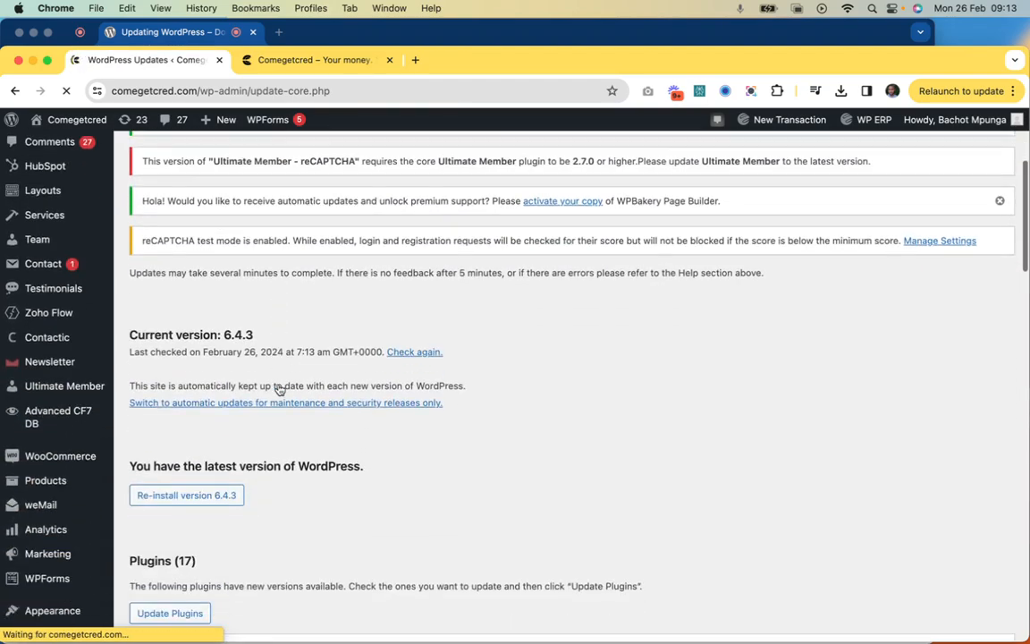
{"action": "scroll", "coordinate": [279, 389], "scroll_direction": "down", "scroll_amount": 10}
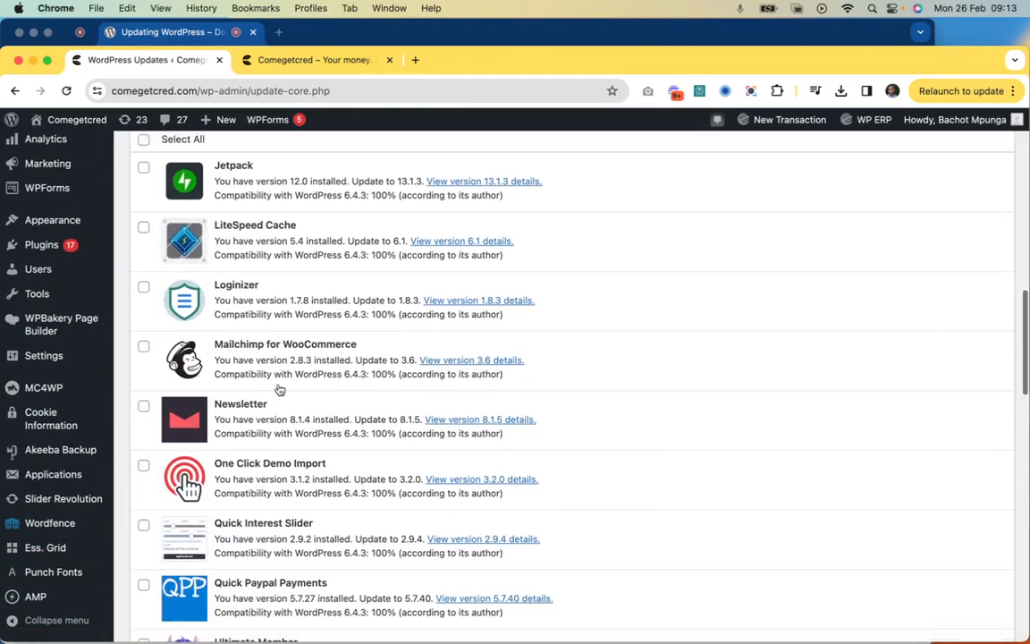
{"action": "scroll", "coordinate": [279, 389], "scroll_direction": "down", "scroll_amount": 5}
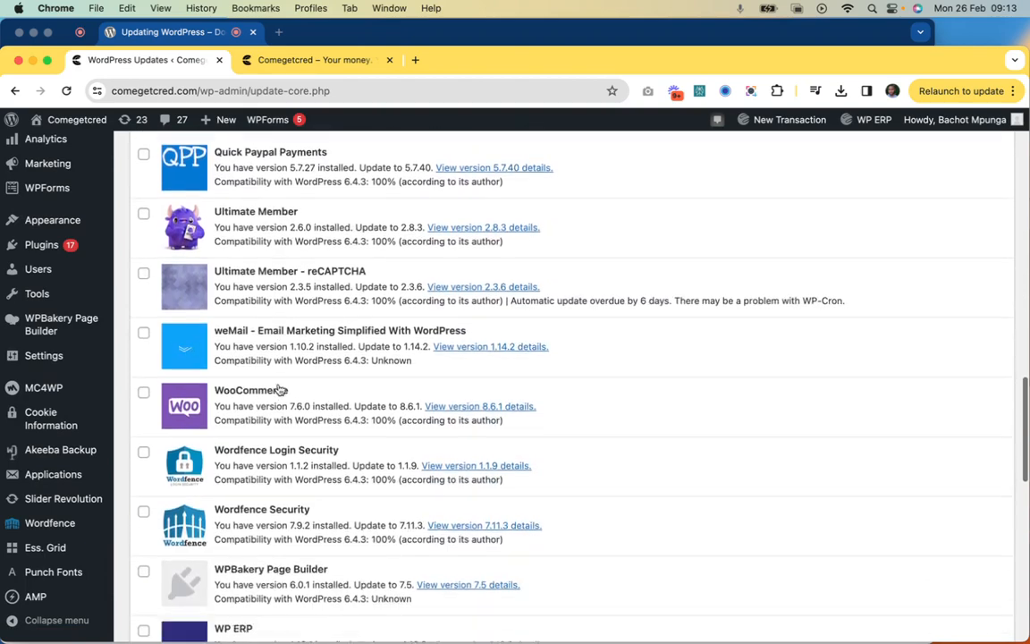
{"action": "scroll", "coordinate": [279, 389], "scroll_direction": "down", "scroll_amount": 5}
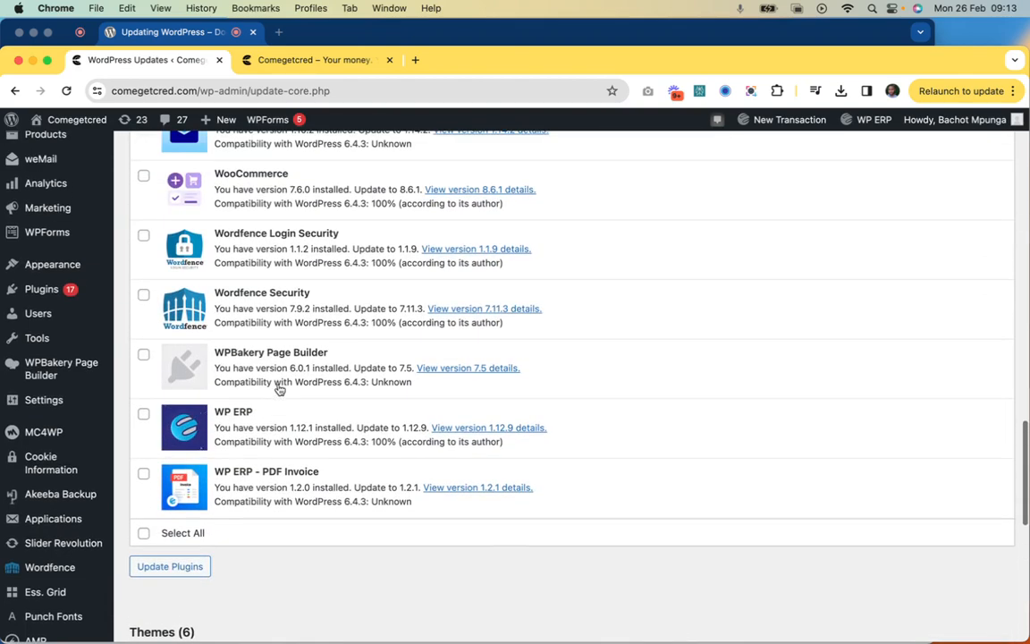
{"action": "left_click", "coordinate": [144, 474]}
{"action": "left_click", "coordinate": [143, 415]}
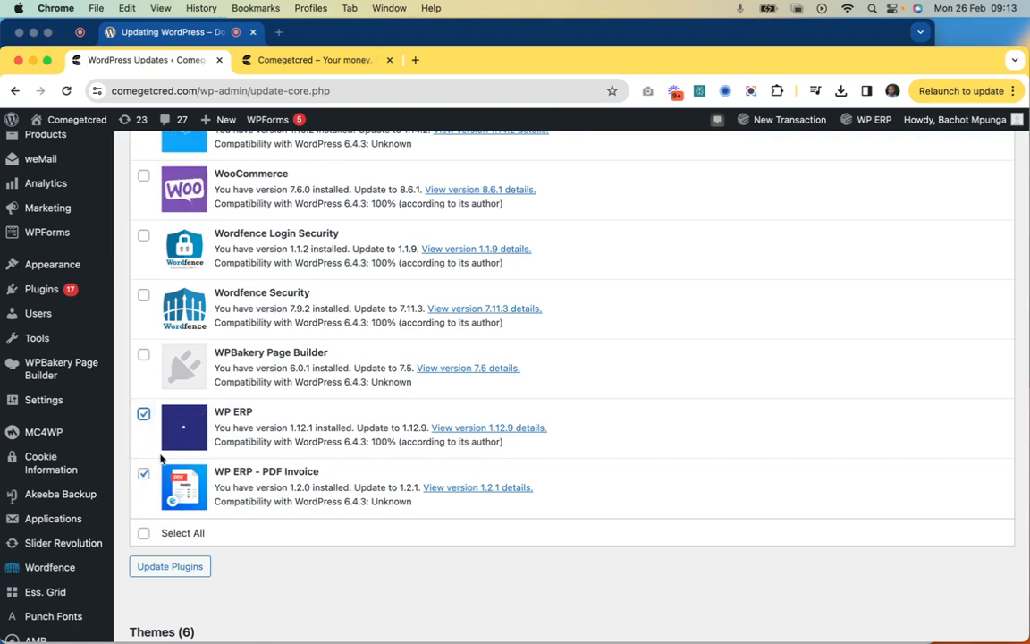
{"action": "left_click", "coordinate": [179, 566]}
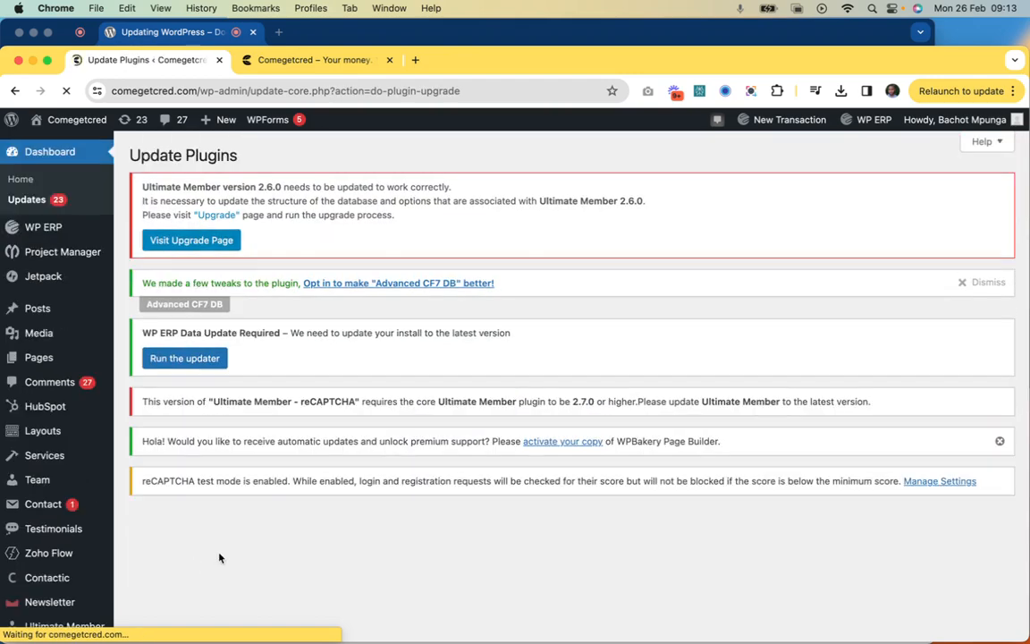
{"action": "scroll", "coordinate": [219, 557], "scroll_direction": "down", "scroll_amount": 5}
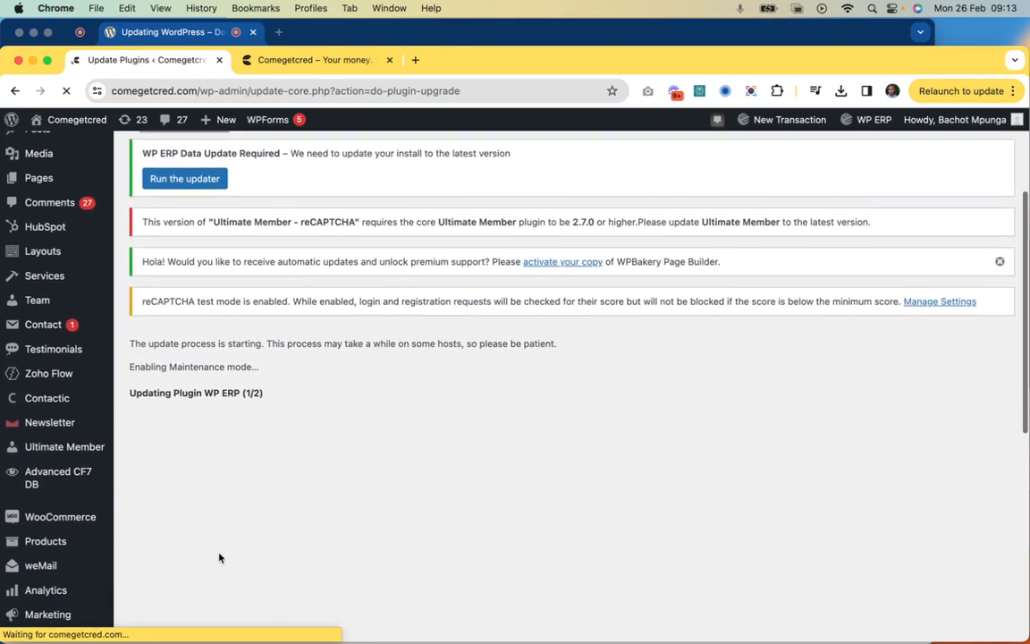
{"action": "scroll", "coordinate": [219, 558], "scroll_direction": "down", "scroll_amount": 1}
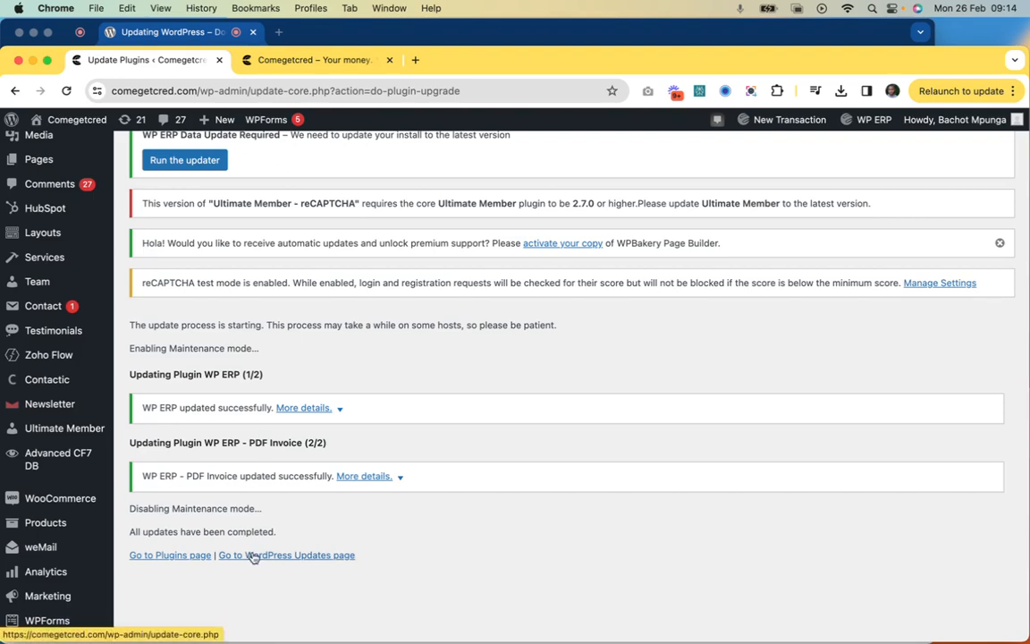
Go back to the WordPress Updates page and review its core version and plugin update sections.
{"action": "left_click", "coordinate": [253, 555]}
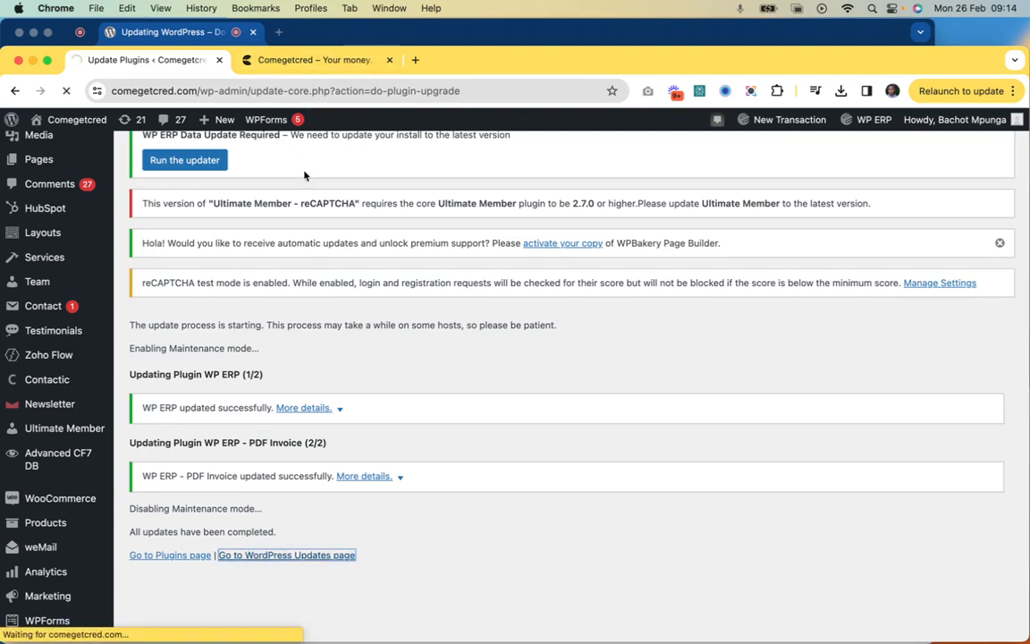
{"action": "scroll", "coordinate": [330, 314], "scroll_direction": "down", "scroll_amount": 8}
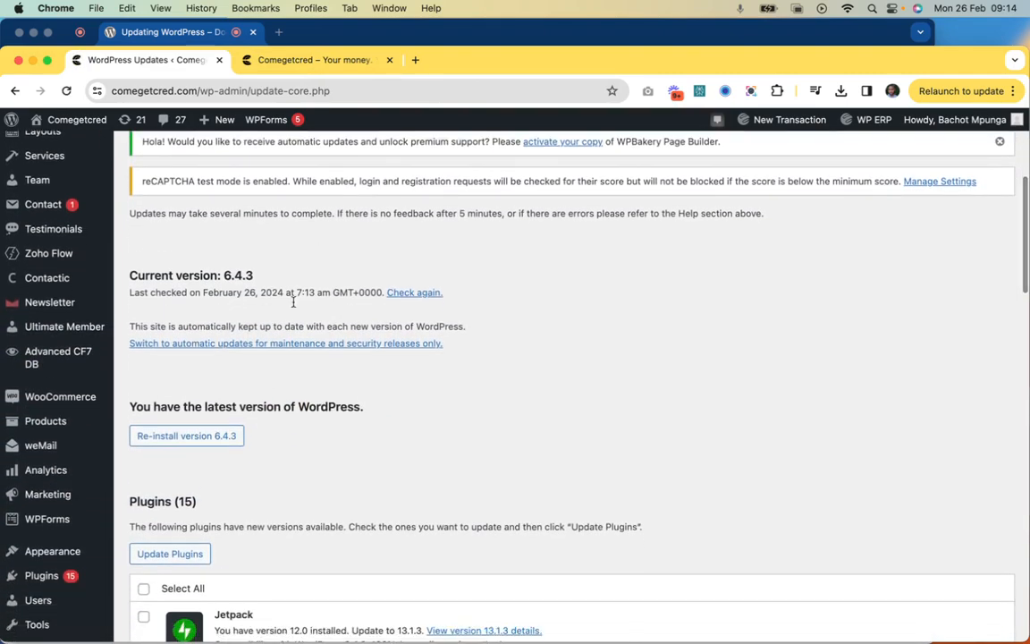
{"action": "scroll", "coordinate": [292, 298], "scroll_direction": "down", "scroll_amount": 2}
{"action": "scroll", "coordinate": [289, 326], "scroll_direction": "up", "scroll_amount": 2}
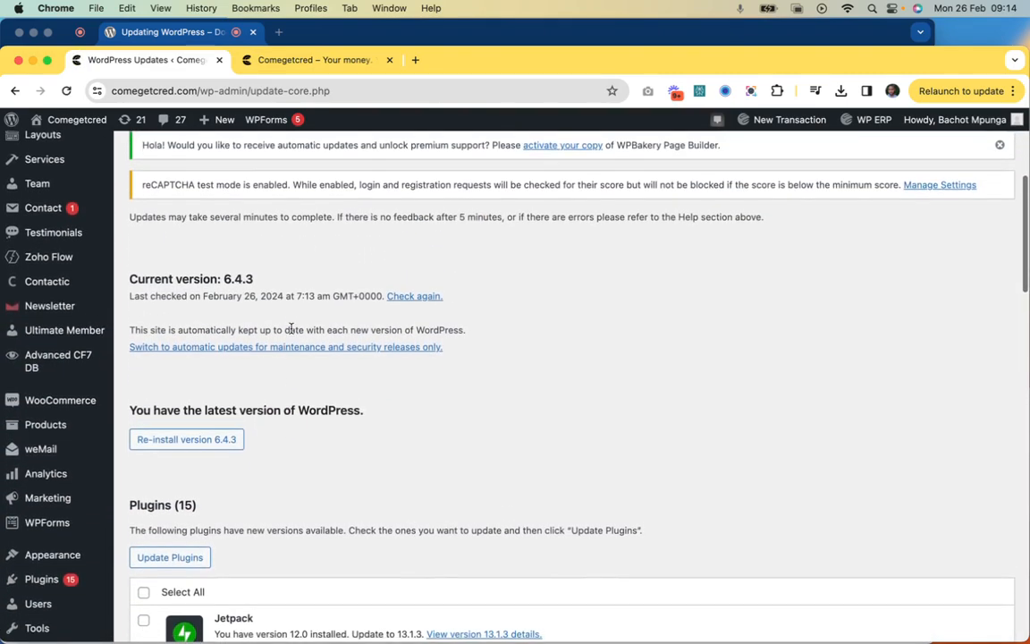
{"action": "scroll", "coordinate": [291, 331], "scroll_direction": "down", "scroll_amount": 3}
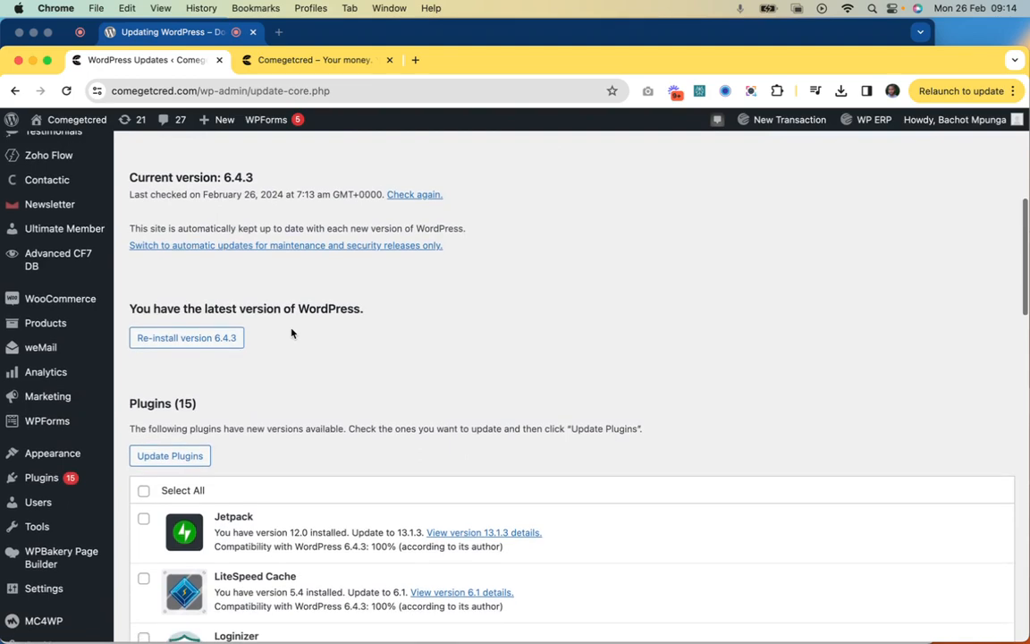
{"action": "scroll", "coordinate": [291, 333], "scroll_direction": "down", "scroll_amount": 2}
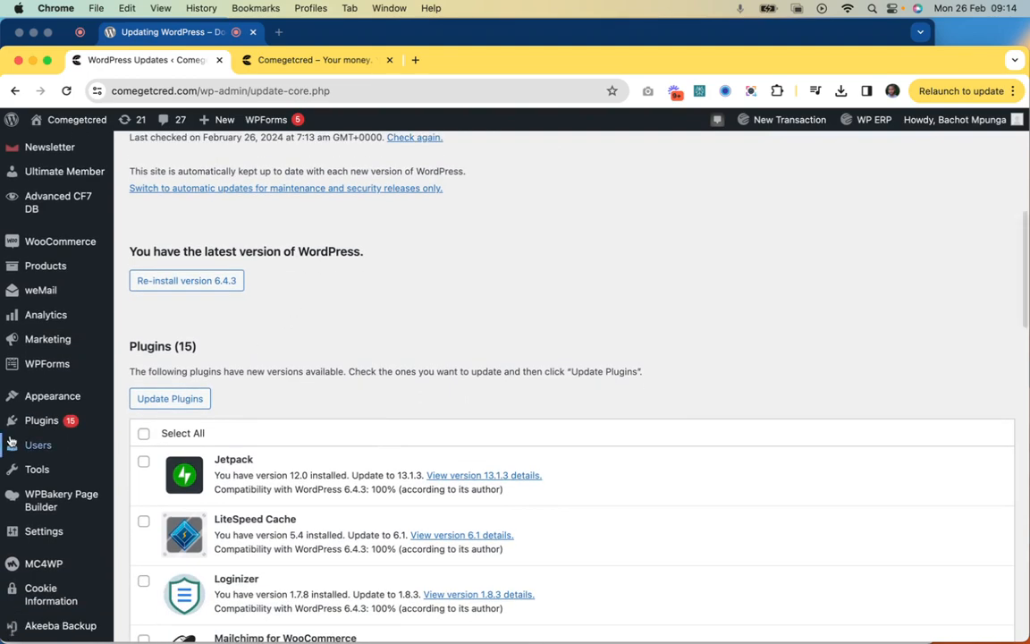
Open the list of installed plugins and filter it to those with an update available.
{"action": "left_click", "coordinate": [70, 422]}
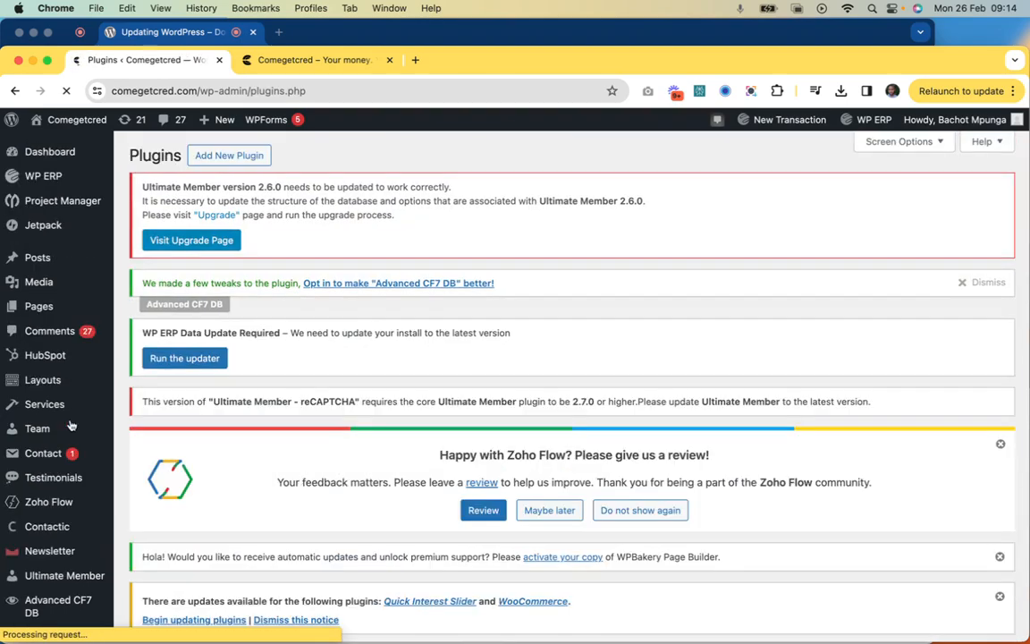
{"action": "scroll", "coordinate": [253, 460], "scroll_direction": "down", "scroll_amount": 15}
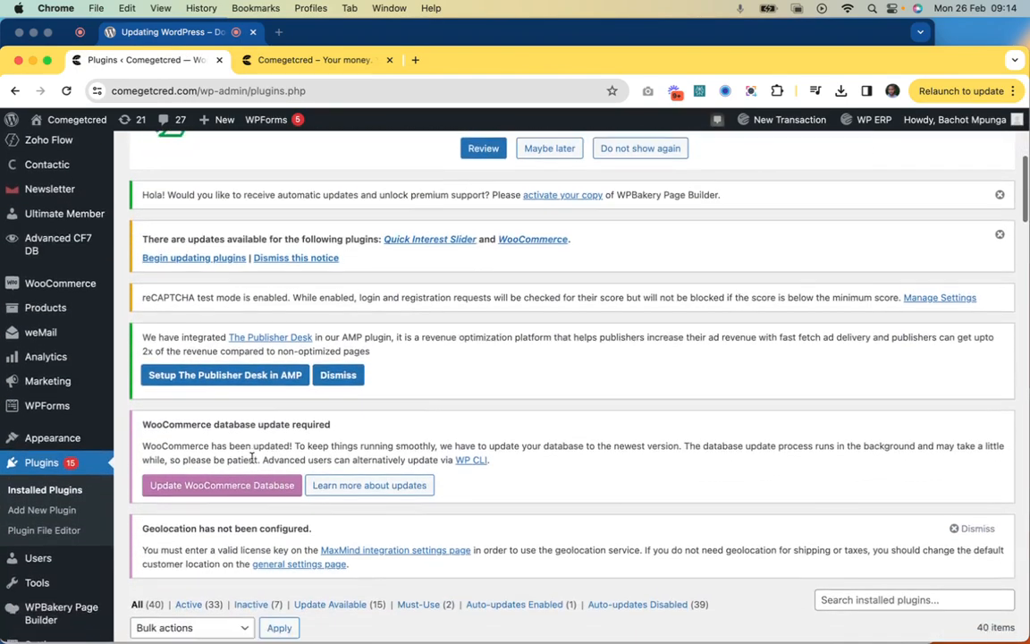
{"action": "scroll", "coordinate": [253, 463], "scroll_direction": "down", "scroll_amount": 3}
{"action": "scroll", "coordinate": [253, 463], "scroll_direction": "up", "scroll_amount": 1}
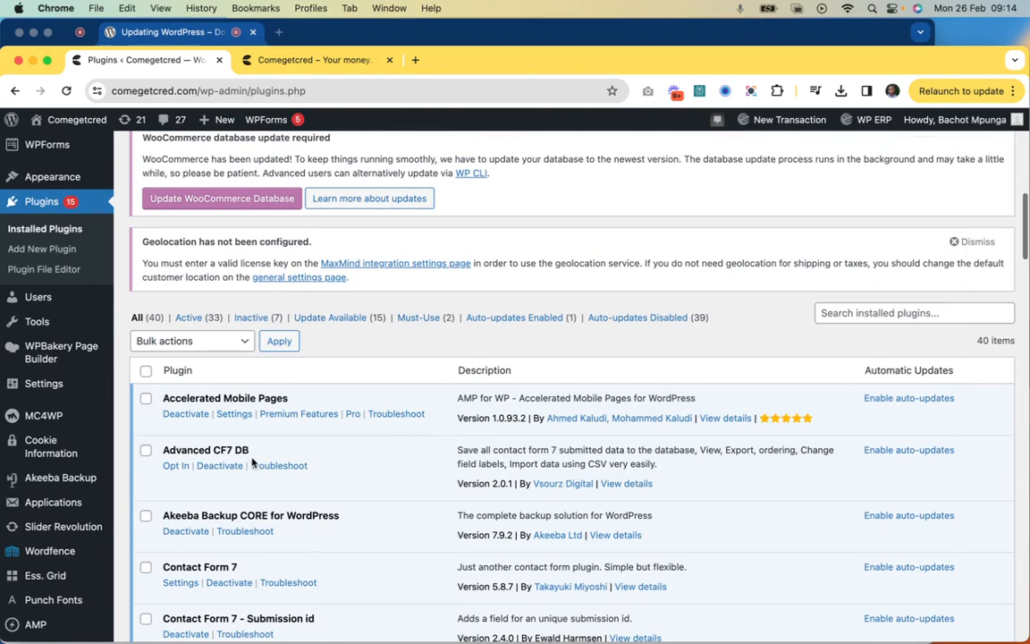
{"action": "left_click", "coordinate": [333, 320]}
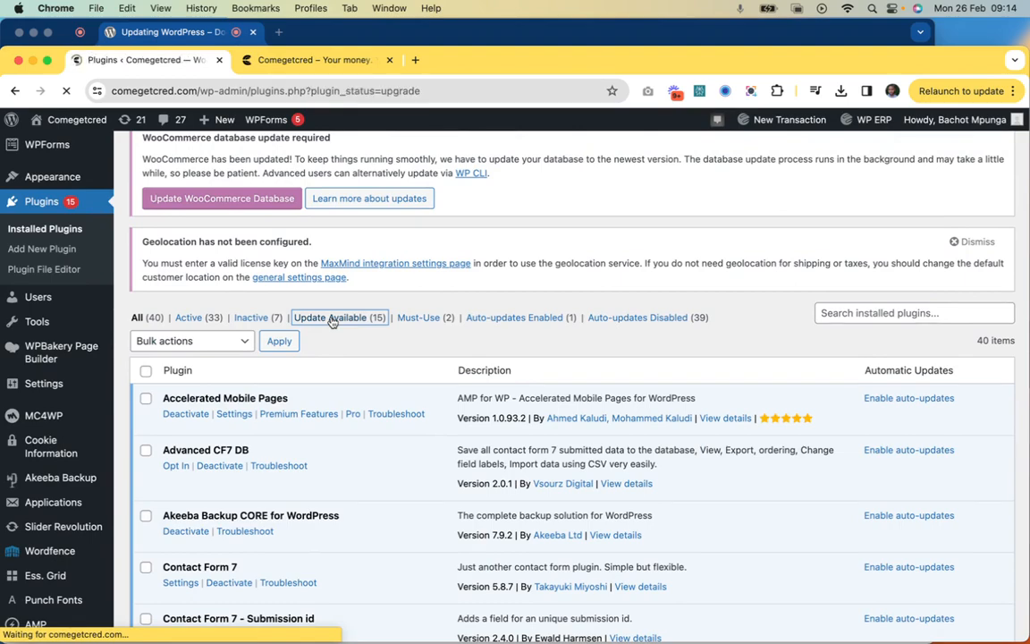
Look through the filtered plugin list for each plugin's new-version notice, individual update link and automatic update option.
{"action": "scroll", "coordinate": [333, 321], "scroll_direction": "down", "scroll_amount": 5}
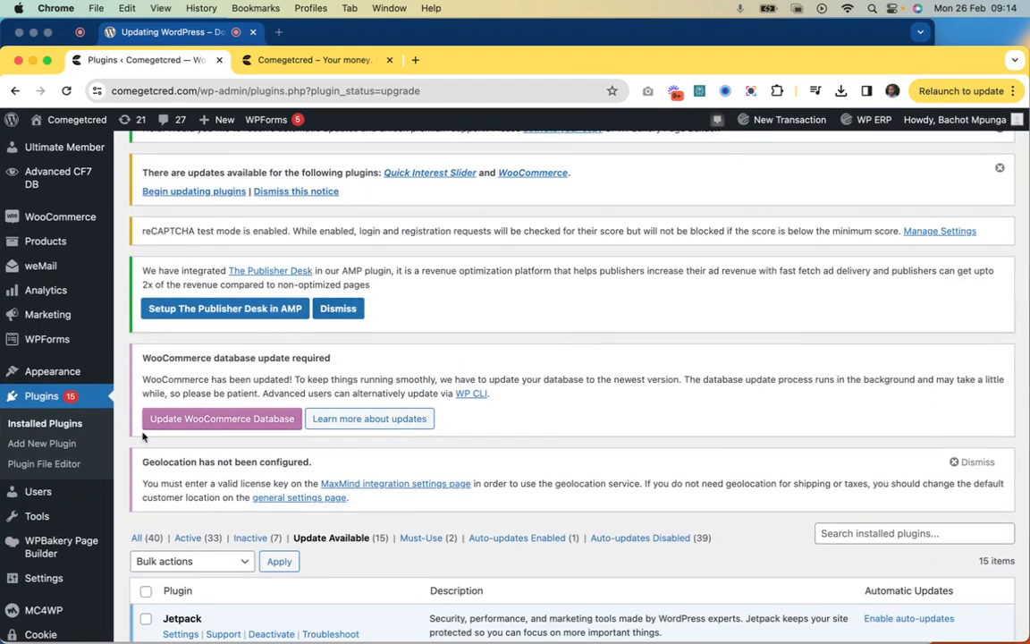
{"action": "scroll", "coordinate": [314, 483], "scroll_direction": "down", "scroll_amount": 3}
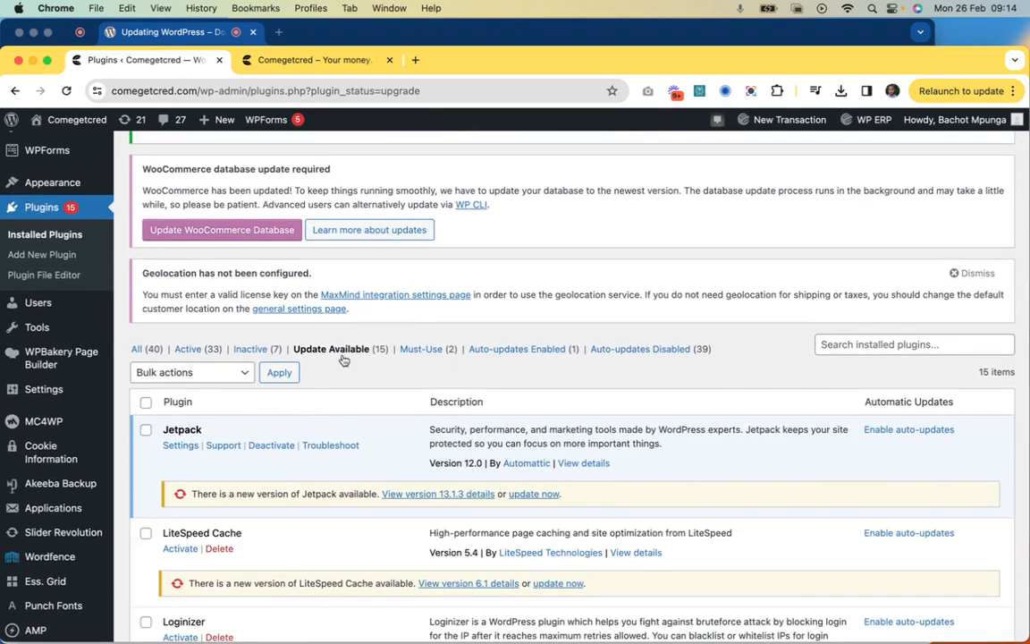
{"action": "scroll", "coordinate": [347, 386], "scroll_direction": "down", "scroll_amount": 3}
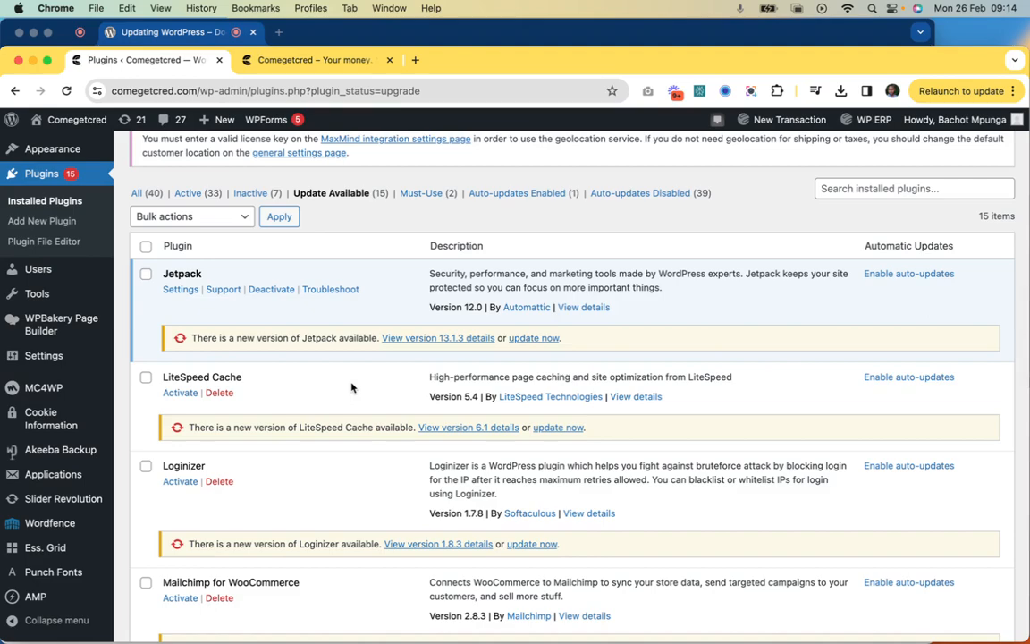
{"action": "scroll", "coordinate": [351, 386], "scroll_direction": "down", "scroll_amount": 4}
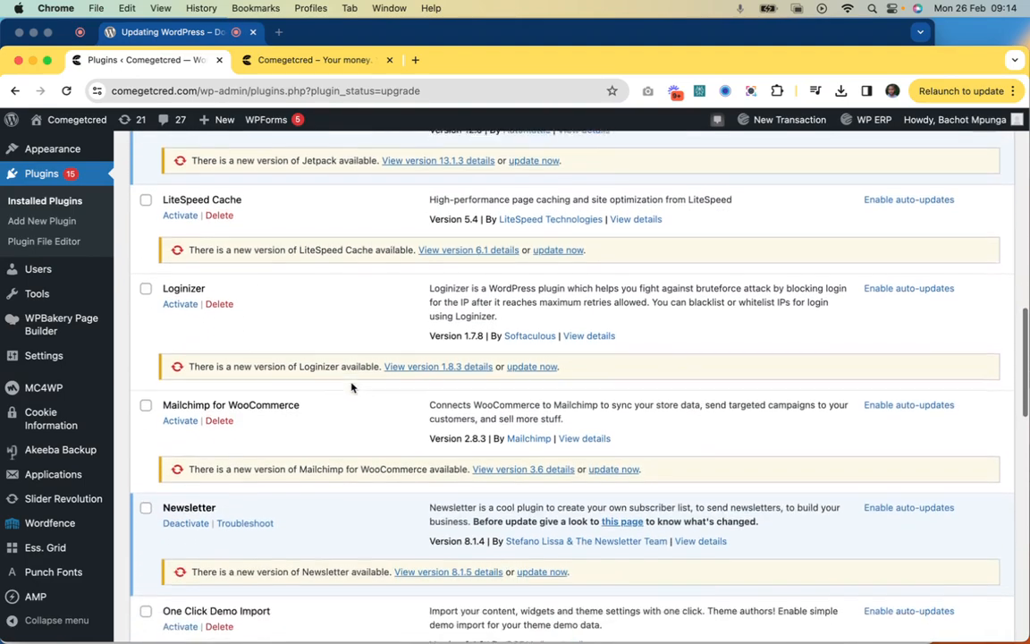
{"action": "scroll", "coordinate": [351, 386], "scroll_direction": "up", "scroll_amount": 5}
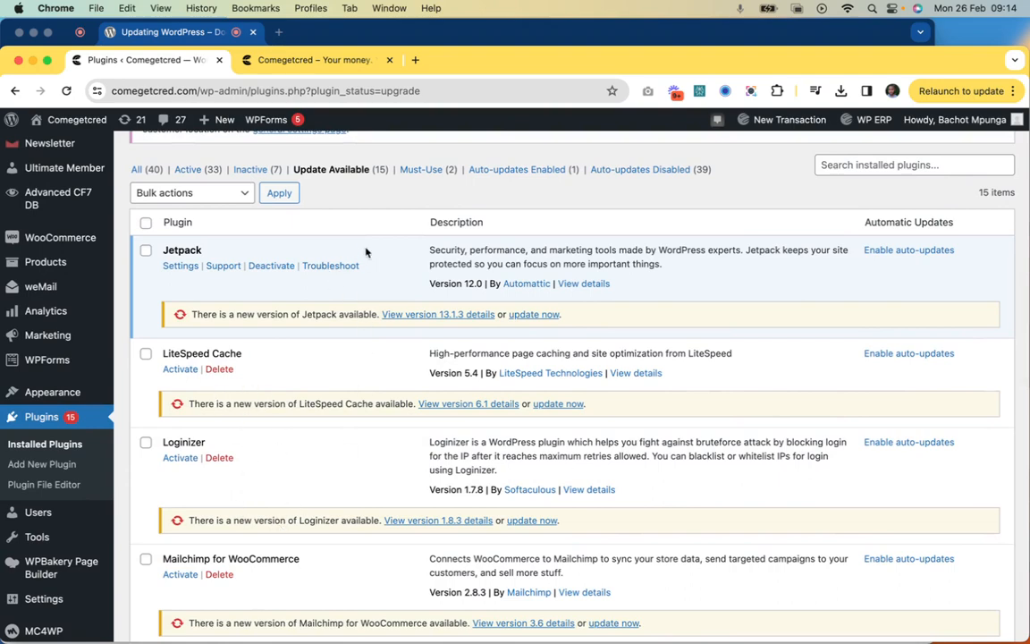
{"action": "scroll", "coordinate": [399, 344], "scroll_direction": "down", "scroll_amount": 5}
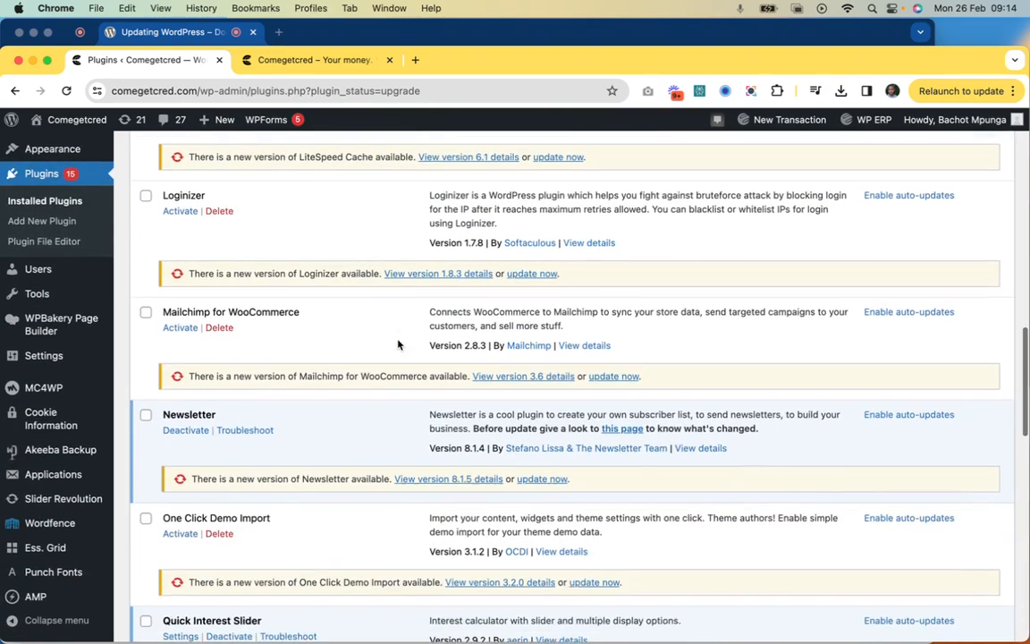
{"action": "scroll", "coordinate": [399, 345], "scroll_direction": "up", "scroll_amount": 3}
{"action": "scroll", "coordinate": [399, 344], "scroll_direction": "up", "scroll_amount": 1}
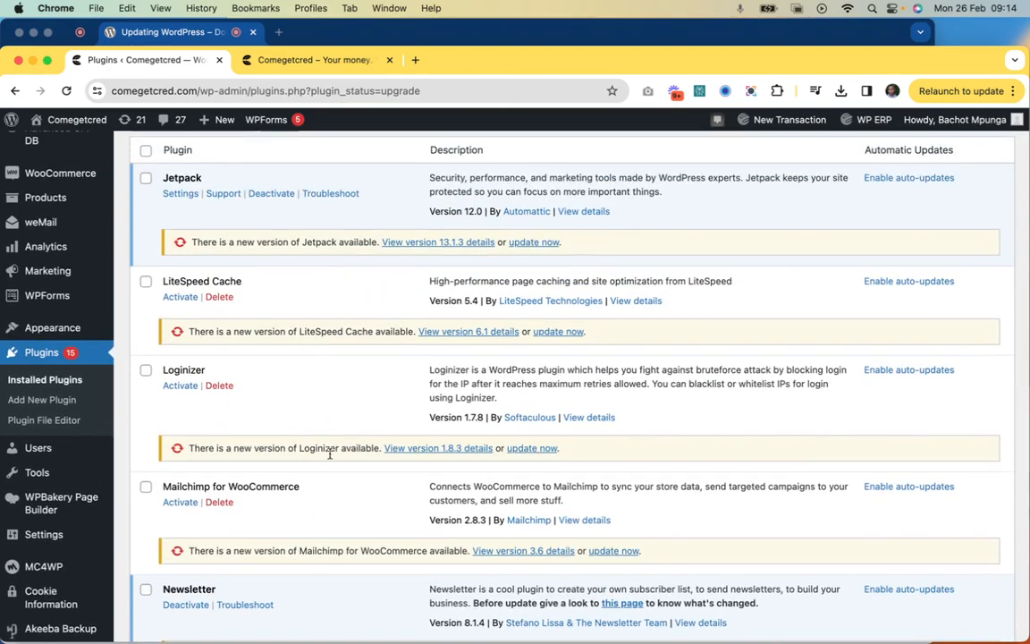
Update only the Newsletter plugin to version 8.1.5 from its new-version notice in the filtered plugin list.
{"action": "scroll", "coordinate": [356, 399], "scroll_direction": "up", "scroll_amount": 3}
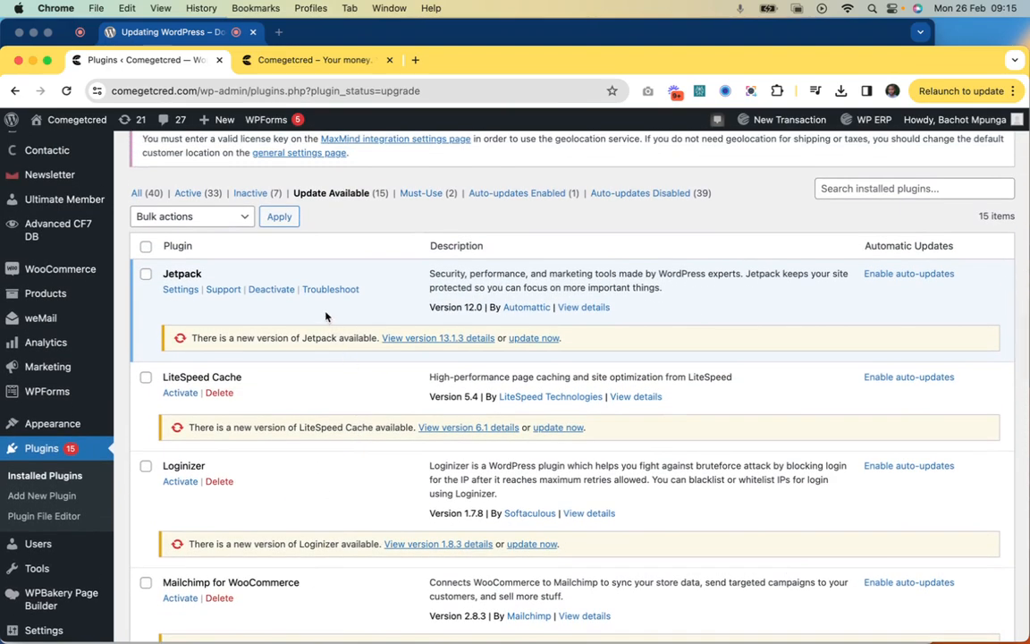
{"action": "scroll", "coordinate": [326, 316], "scroll_direction": "down", "scroll_amount": 12}
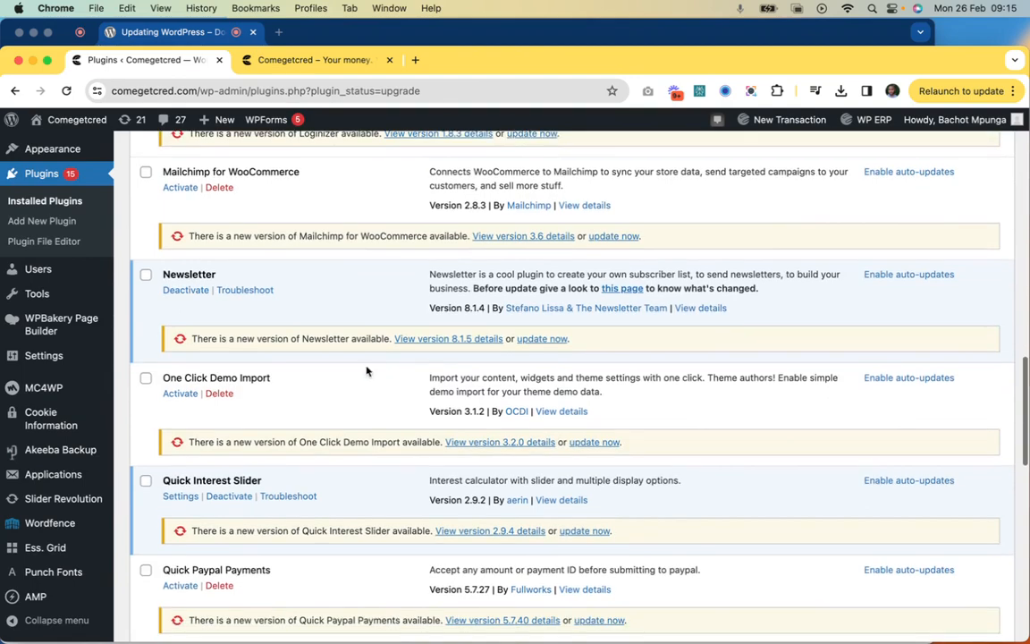
{"action": "left_click", "coordinate": [545, 339]}
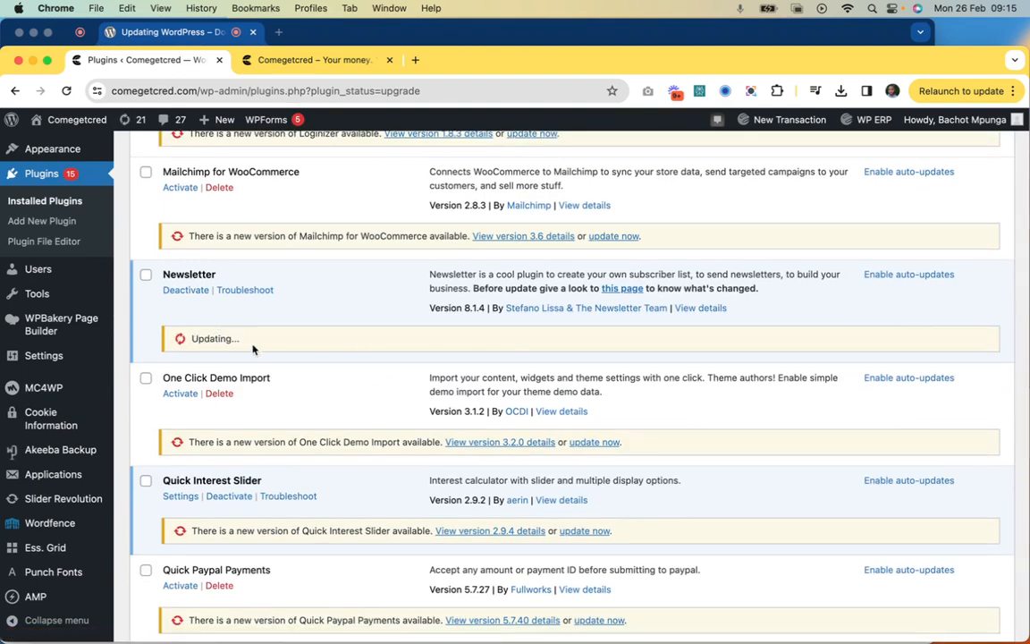
{"action": "scroll", "coordinate": [255, 350], "scroll_direction": "down", "scroll_amount": 2}
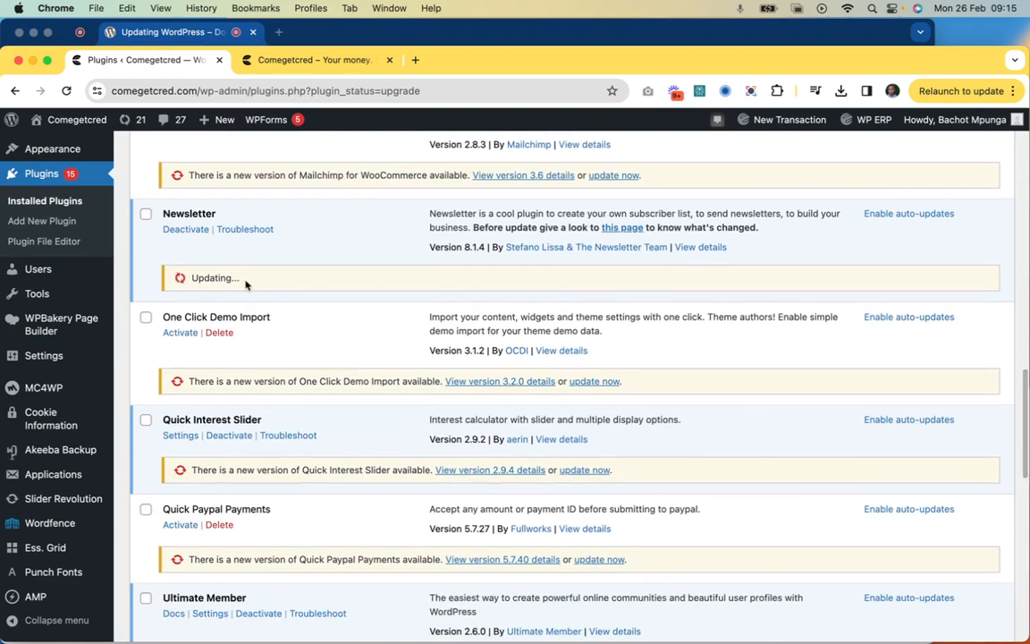
{"action": "scroll", "coordinate": [247, 284], "scroll_direction": "down", "scroll_amount": 1}
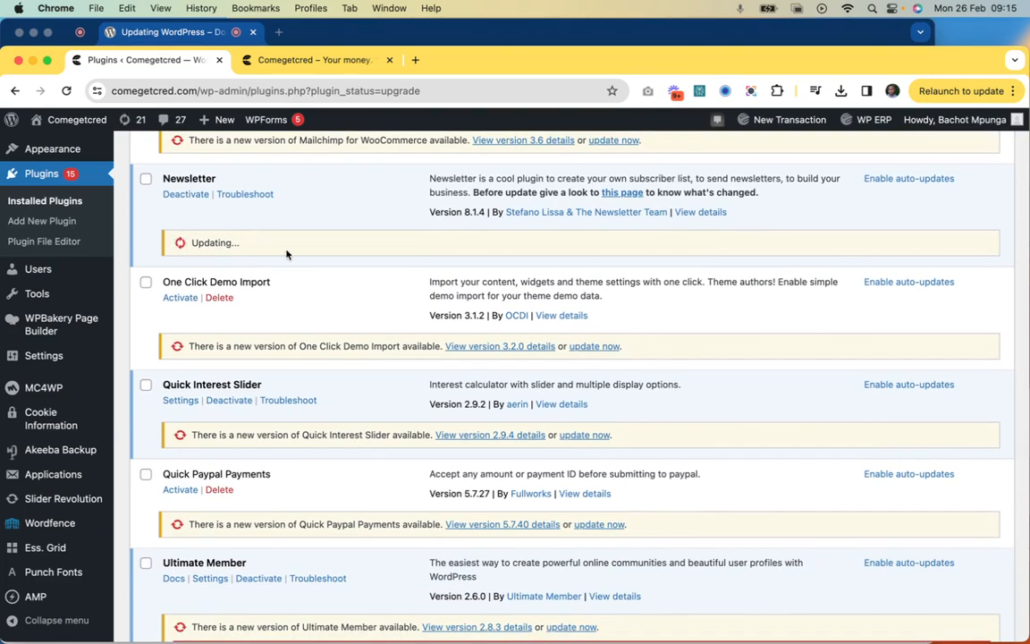
{"action": "scroll", "coordinate": [304, 298], "scroll_direction": "down", "scroll_amount": 1}
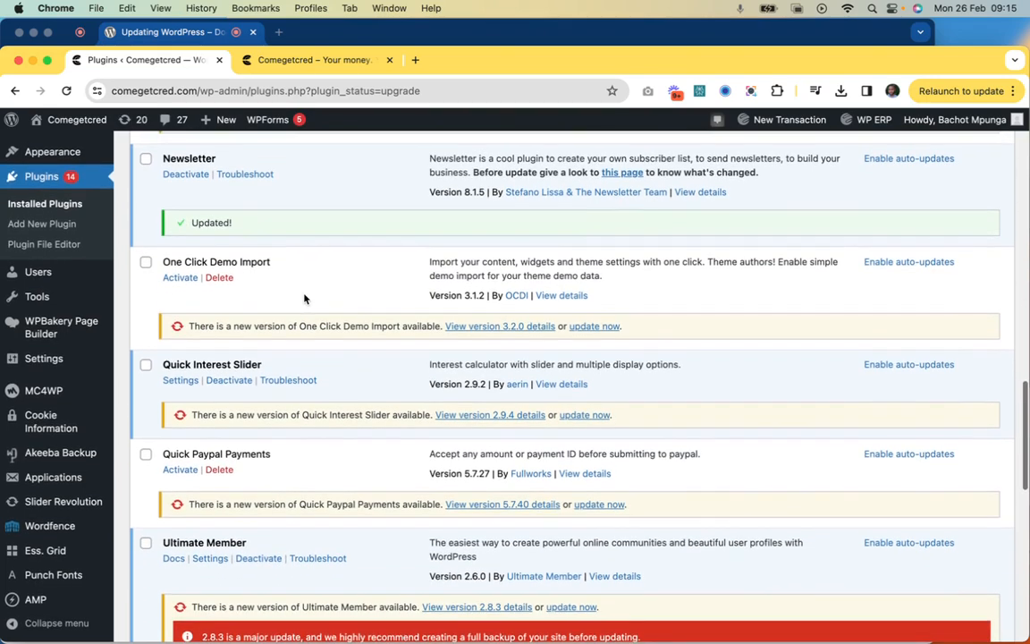
Review the other plugins' update notices in the filtered list and switch to the Updating WordPress documentation page in the other Chrome window.
{"action": "scroll", "coordinate": [304, 299], "scroll_direction": "down", "scroll_amount": 10}
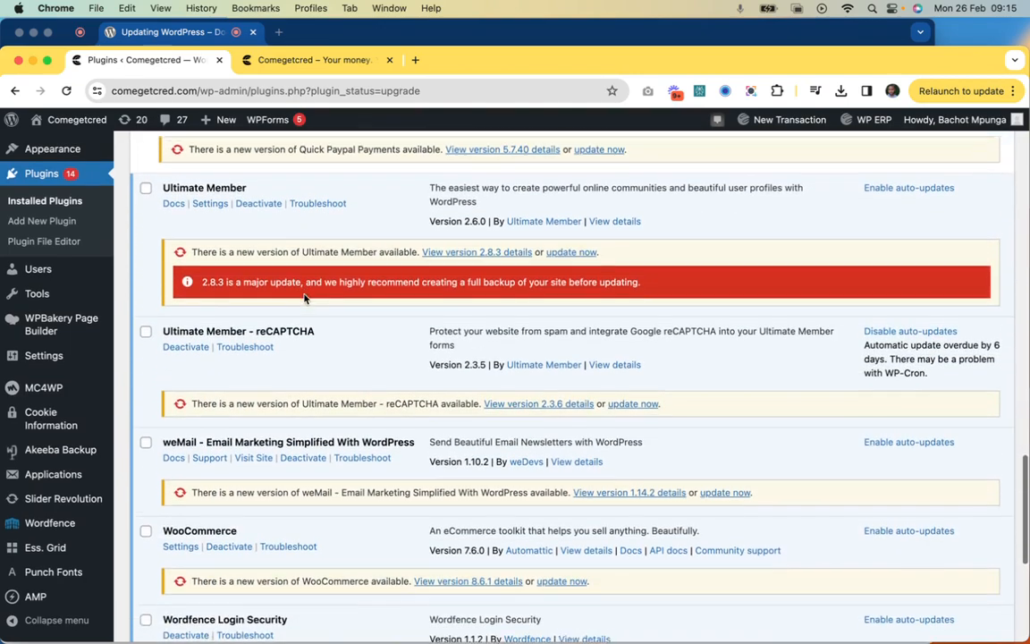
{"action": "scroll", "coordinate": [304, 299], "scroll_direction": "down", "scroll_amount": 6}
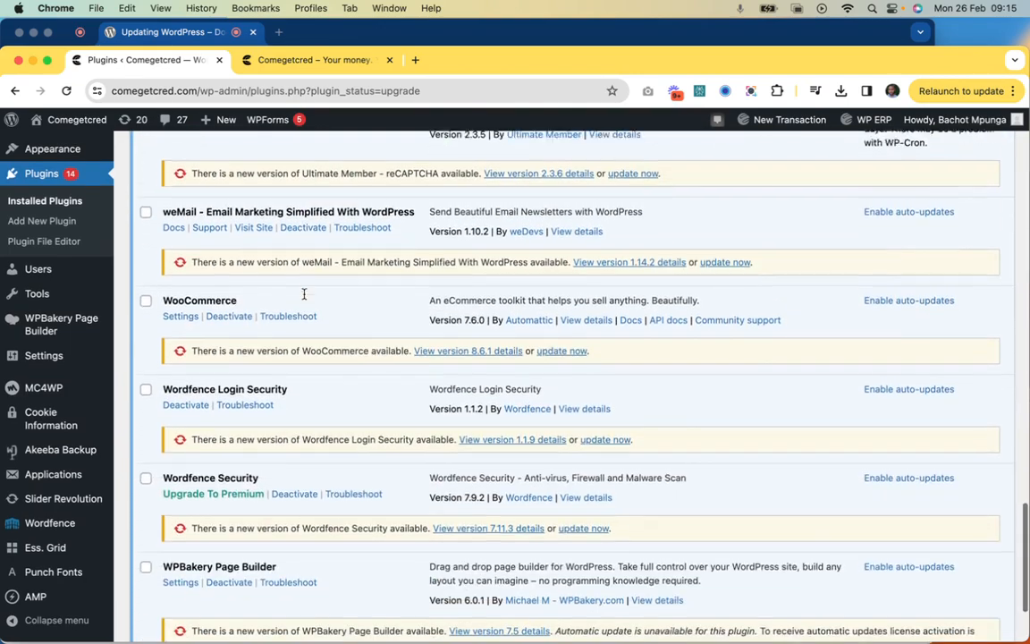
{"action": "scroll", "coordinate": [305, 299], "scroll_direction": "up", "scroll_amount": 4}
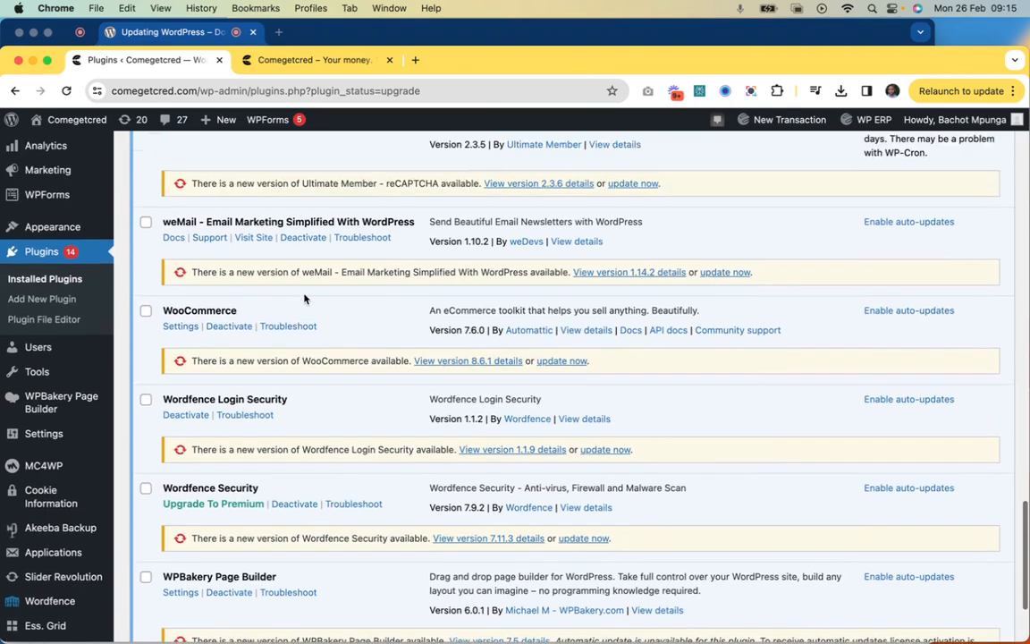
{"action": "scroll", "coordinate": [304, 297], "scroll_direction": "up", "scroll_amount": 12}
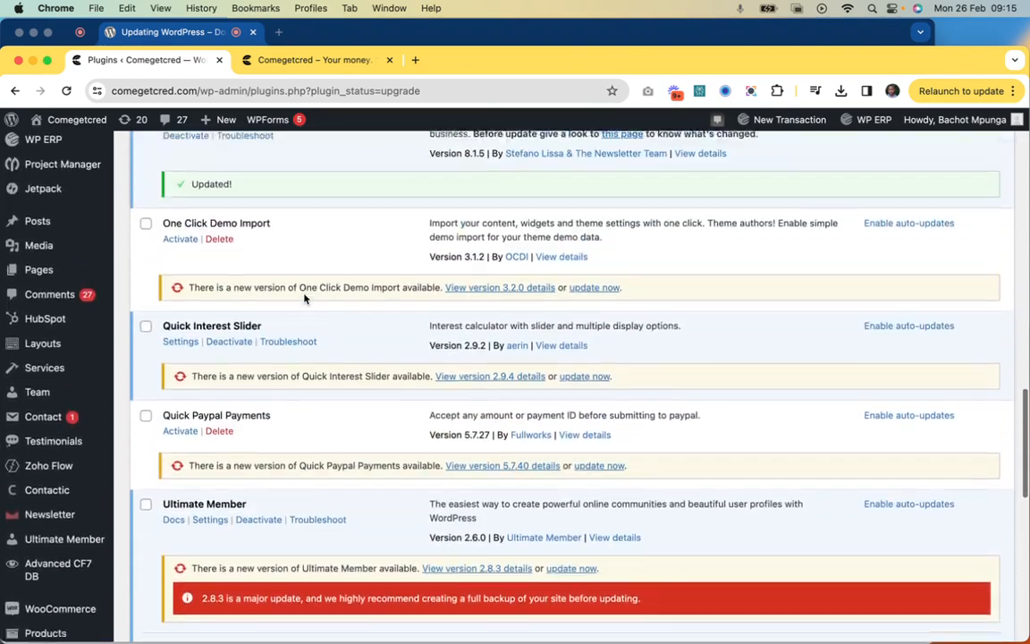
{"action": "scroll", "coordinate": [304, 298], "scroll_direction": "up", "scroll_amount": 6}
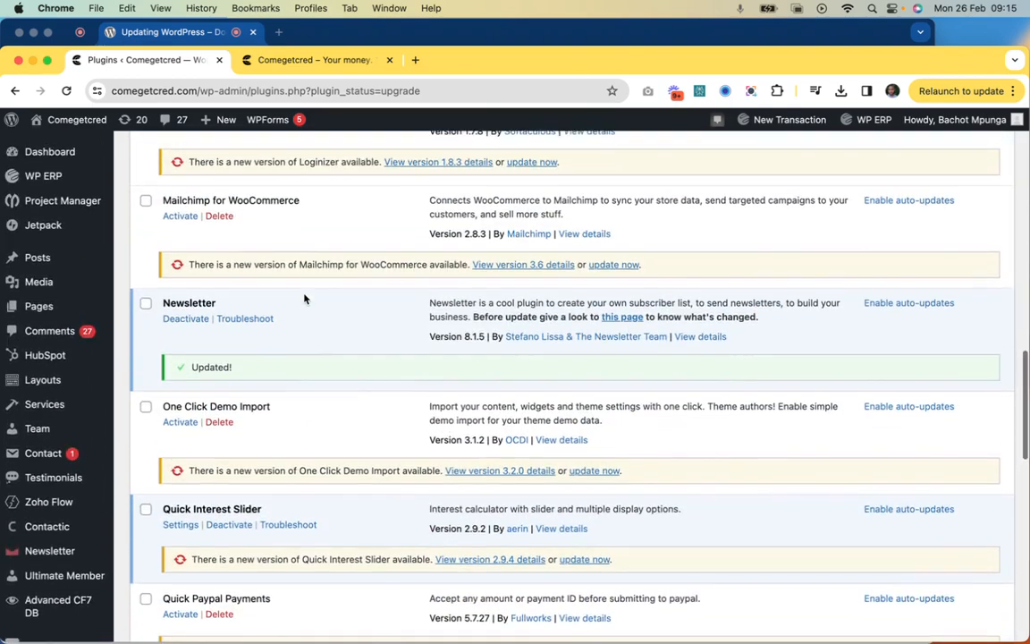
{"action": "scroll", "coordinate": [304, 298], "scroll_direction": "up", "scroll_amount": 7}
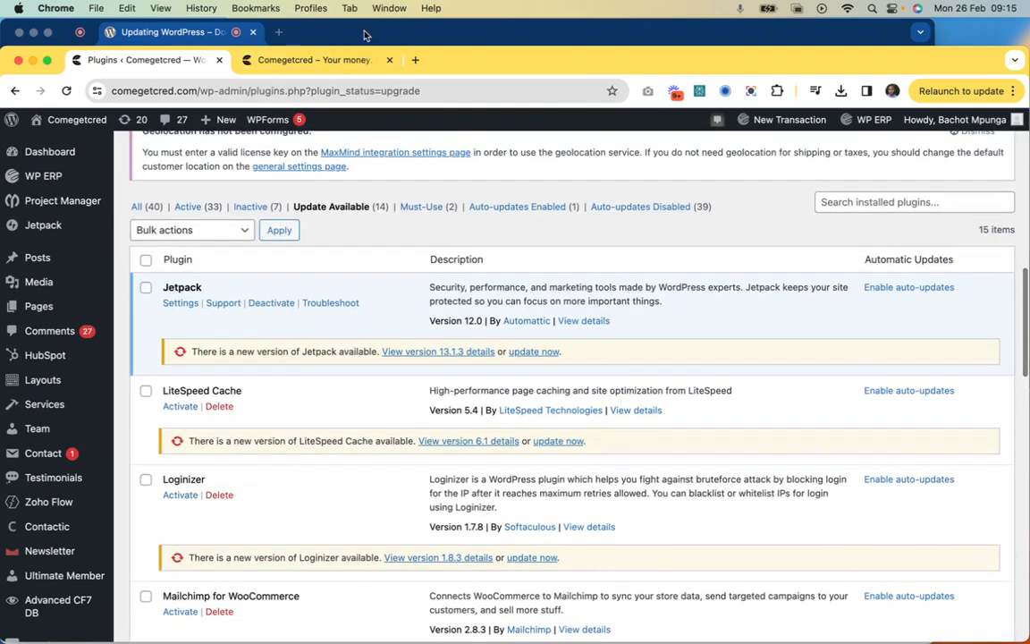
{"action": "left_click", "coordinate": [361, 34]}
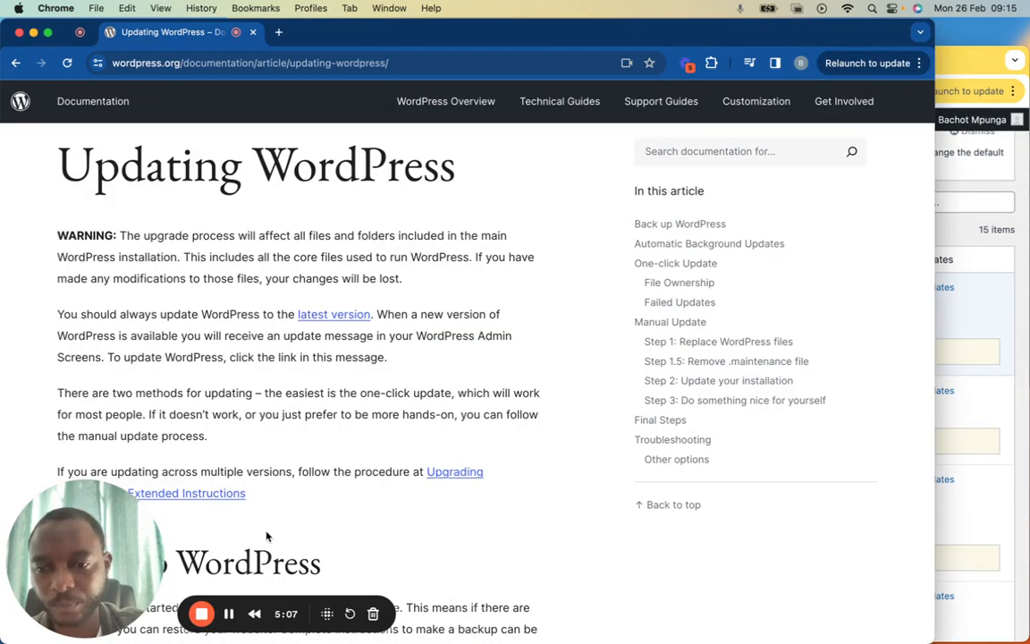